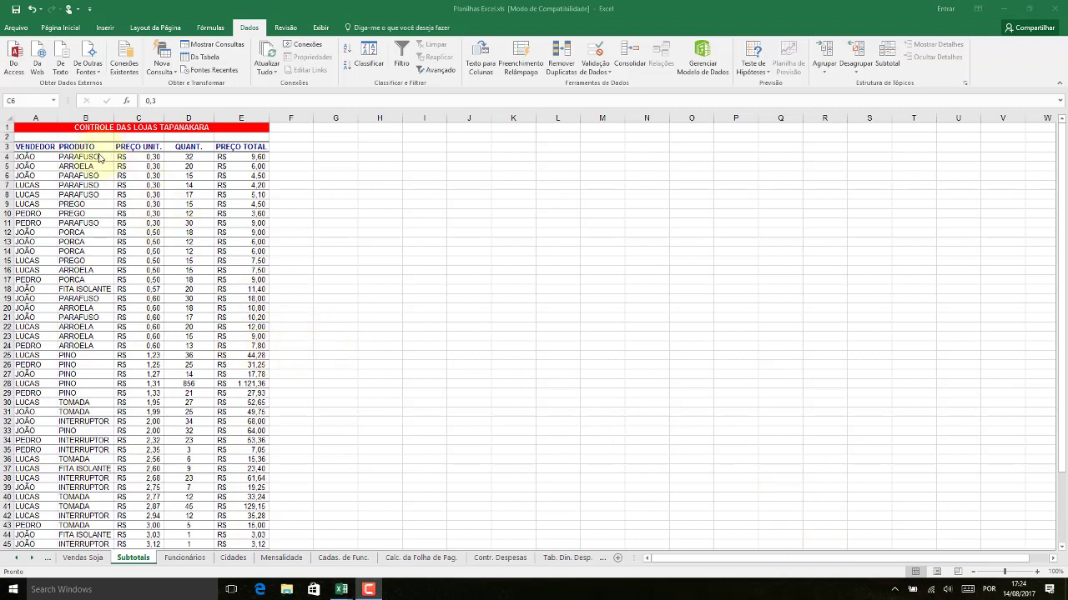
# - Review the sellers JOÃO and PEDRO, the table title, and row 4's quantity 32 and total formula
pyautogui.click(33, 166)
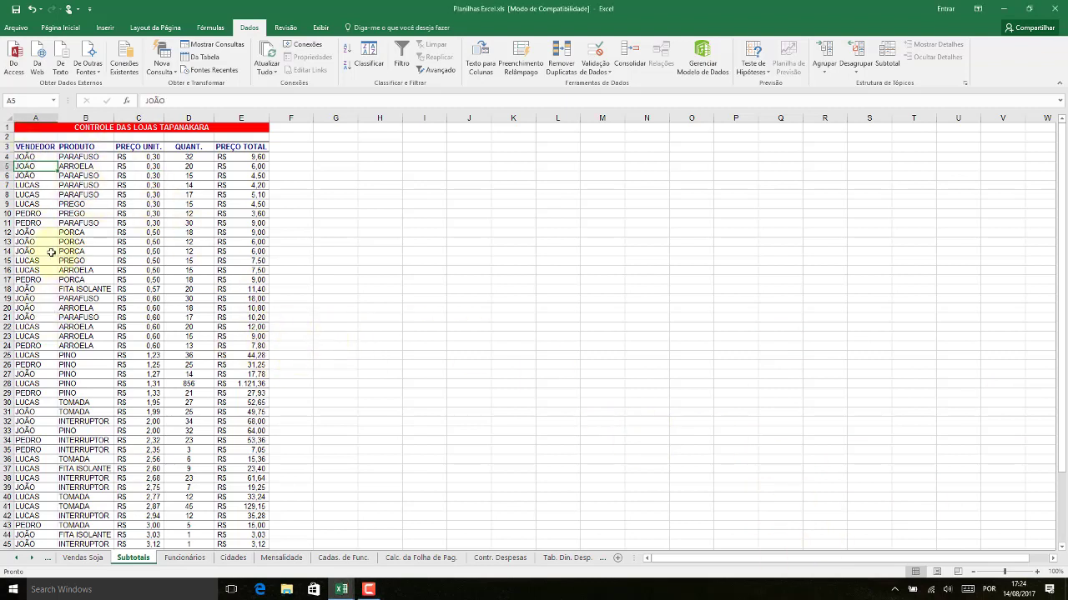
pyautogui.click(33, 280)
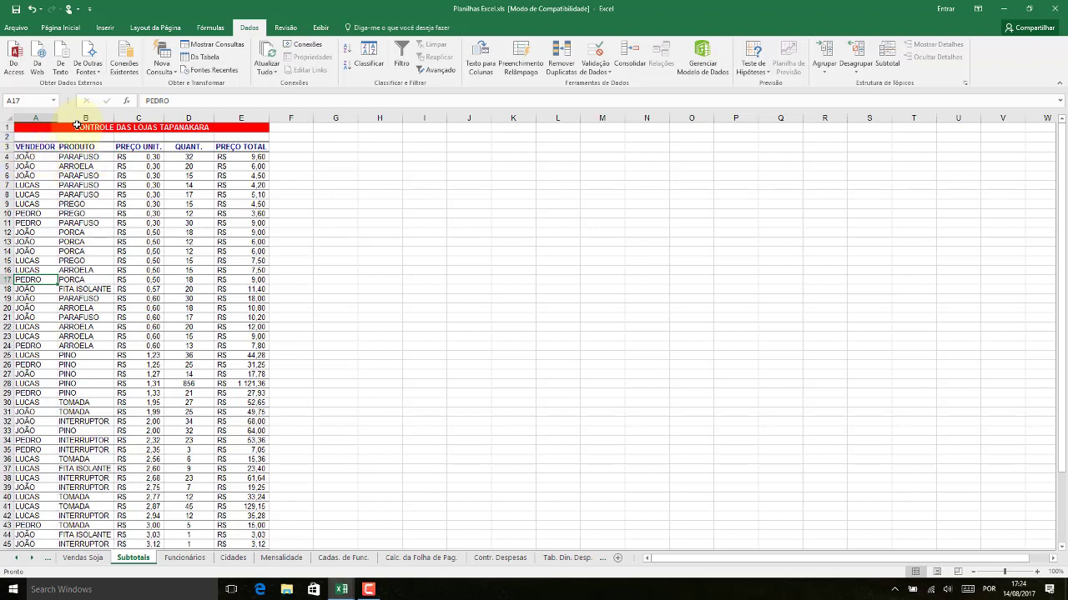
pyautogui.click(77, 125)
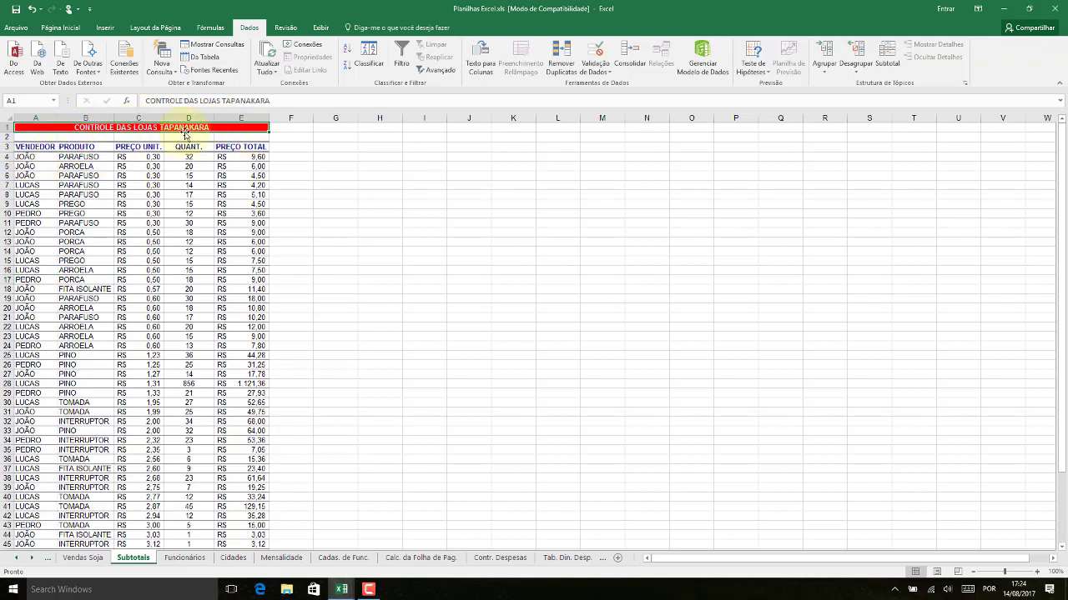
pyautogui.click(35, 156)
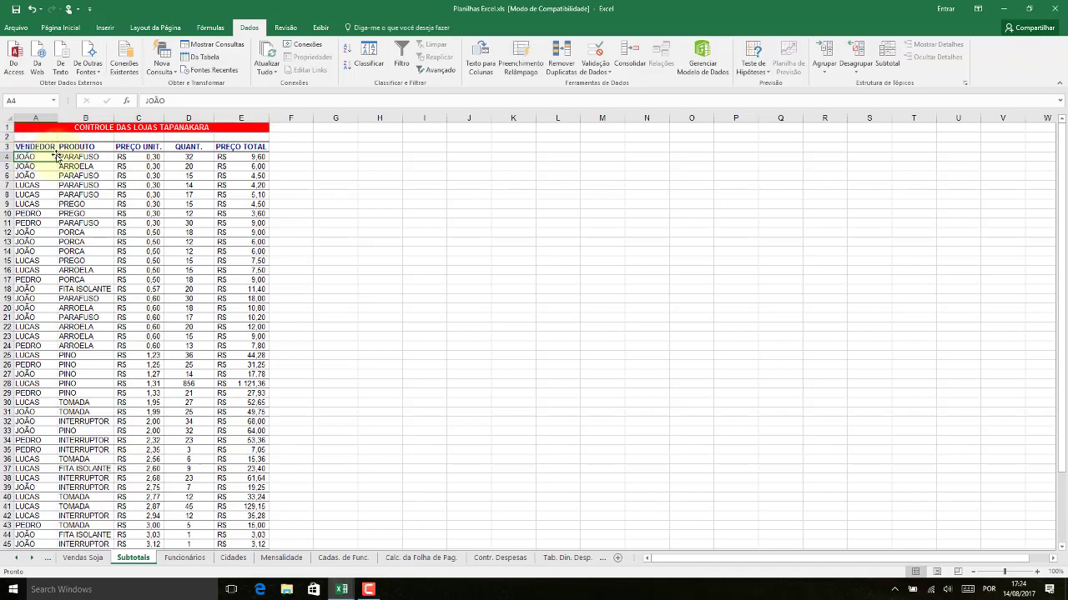
pyautogui.click(75, 157)
pyautogui.click(135, 157)
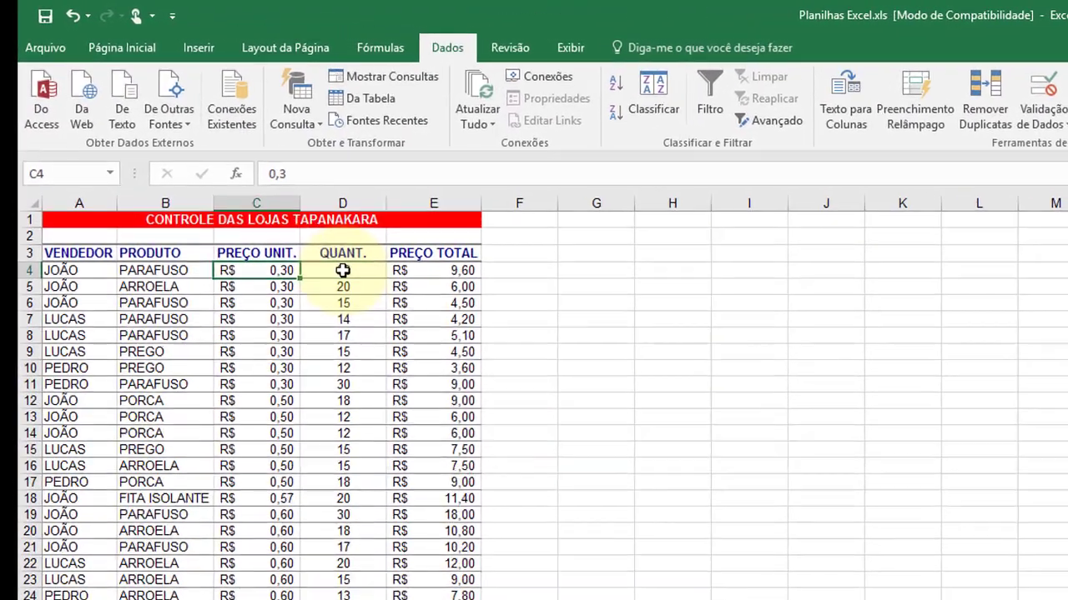
pyautogui.click(186, 156)
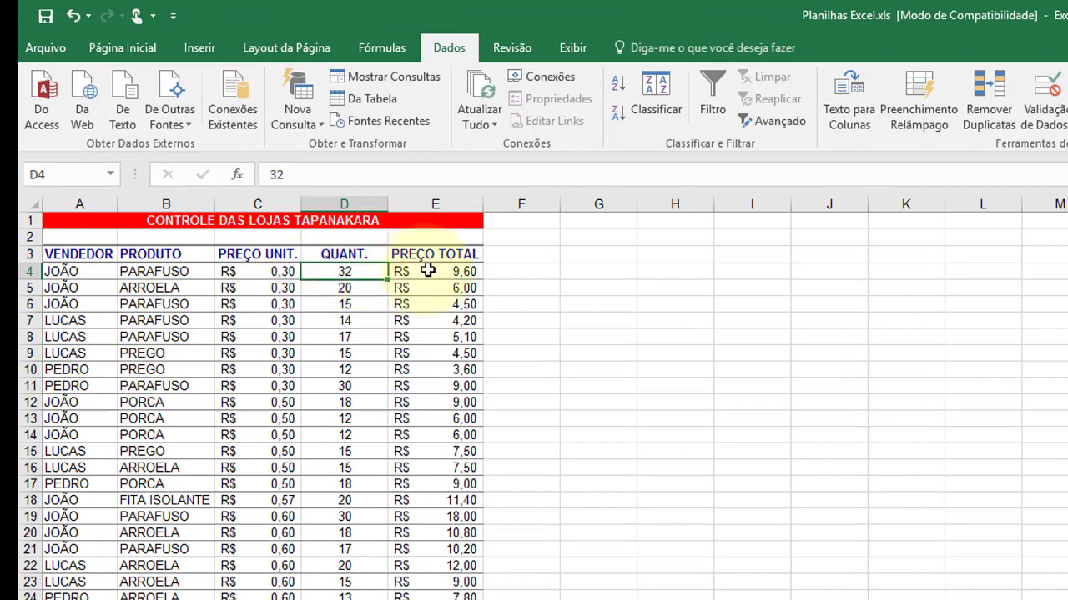
pyautogui.click(427, 270)
pyautogui.click(265, 272)
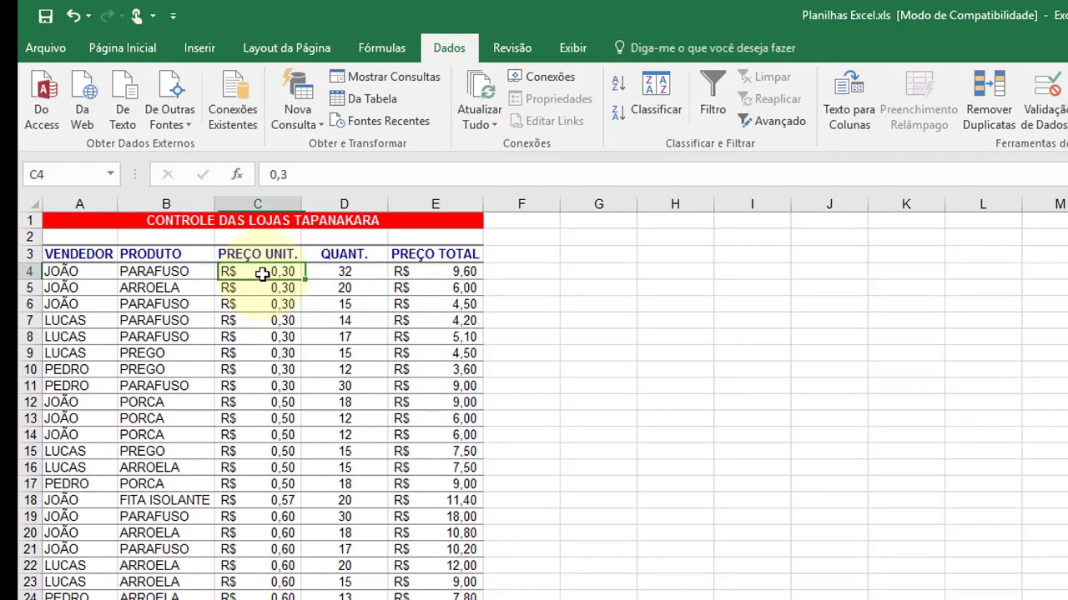
pyautogui.click(347, 271)
pyautogui.click(426, 271)
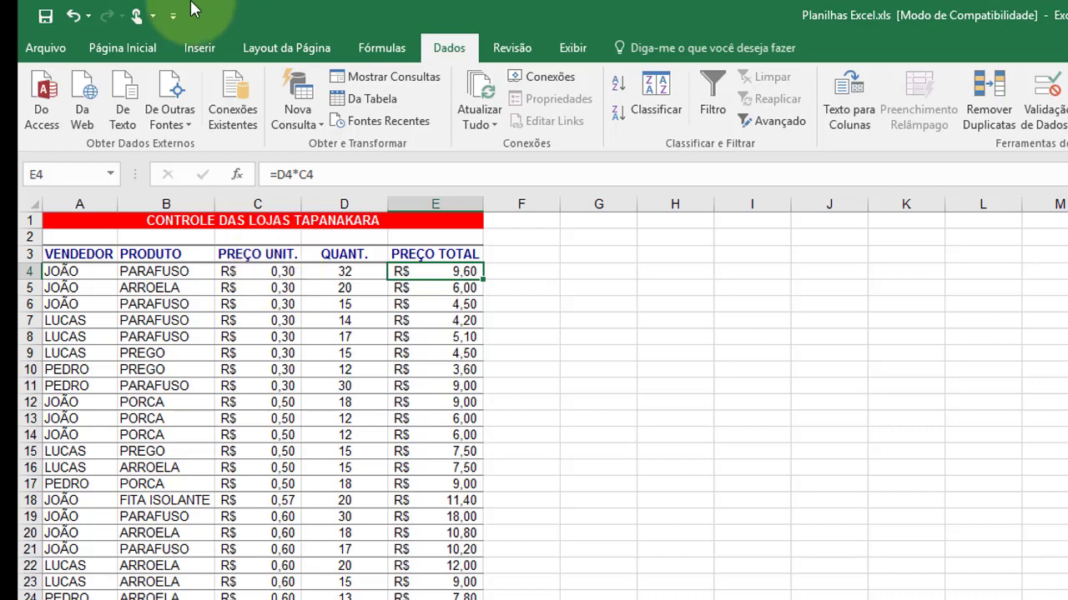
pyautogui.click(72, 272)
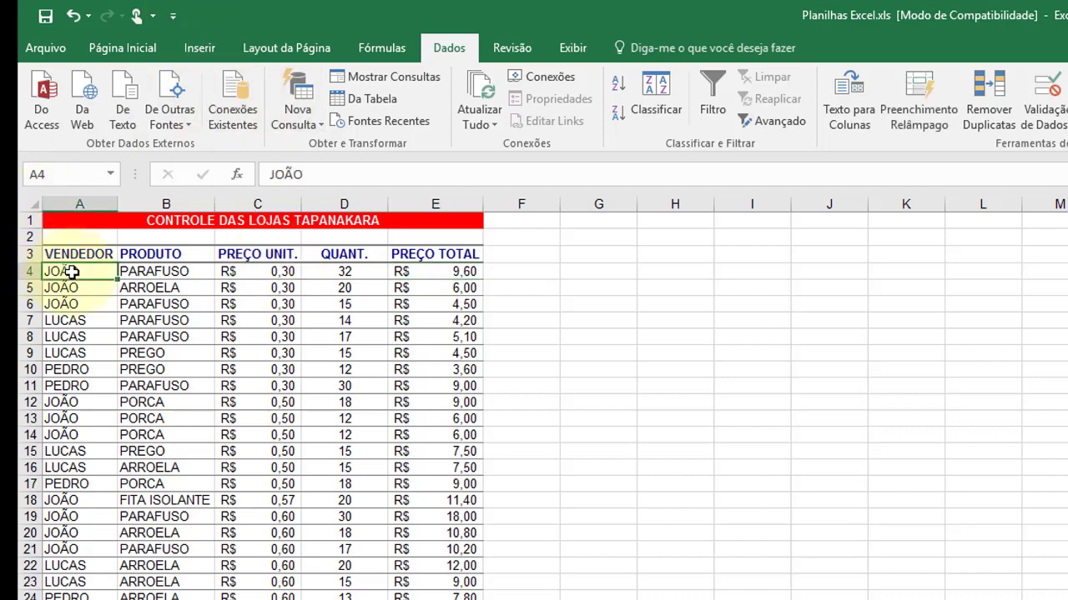
pyautogui.click(154, 272)
pyautogui.click(254, 272)
pyautogui.click(334, 271)
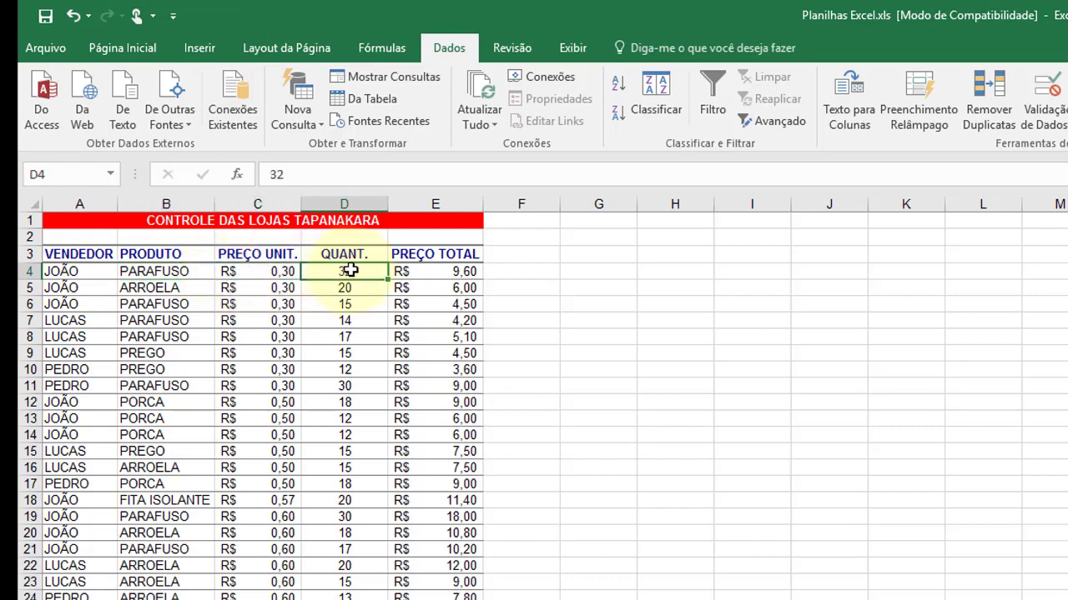
pyautogui.click(426, 271)
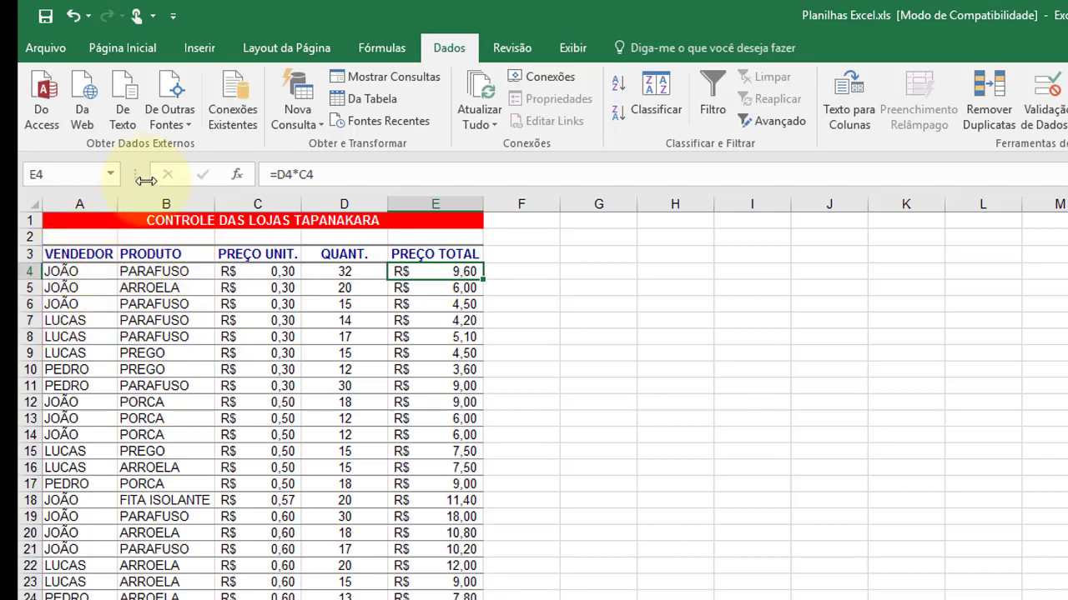
# - Step through rows 4 and 5, checking seller JOÃO, product ARROELA and unit prices
pyautogui.click(96, 255)
pyautogui.click(83, 272)
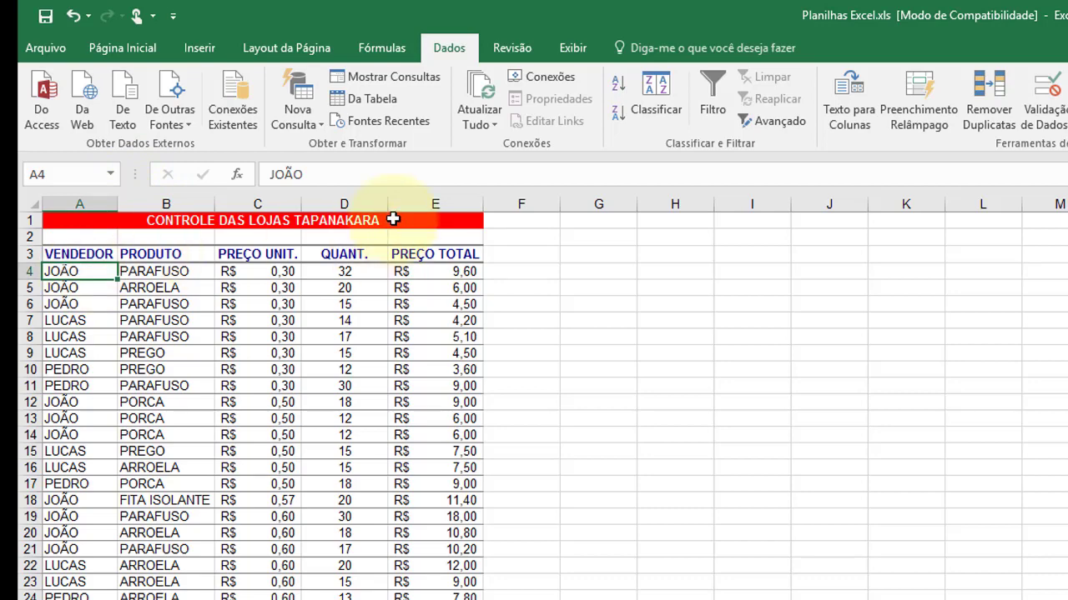
pyautogui.press('Right')
pyautogui.press('Right')
pyautogui.press('Right')
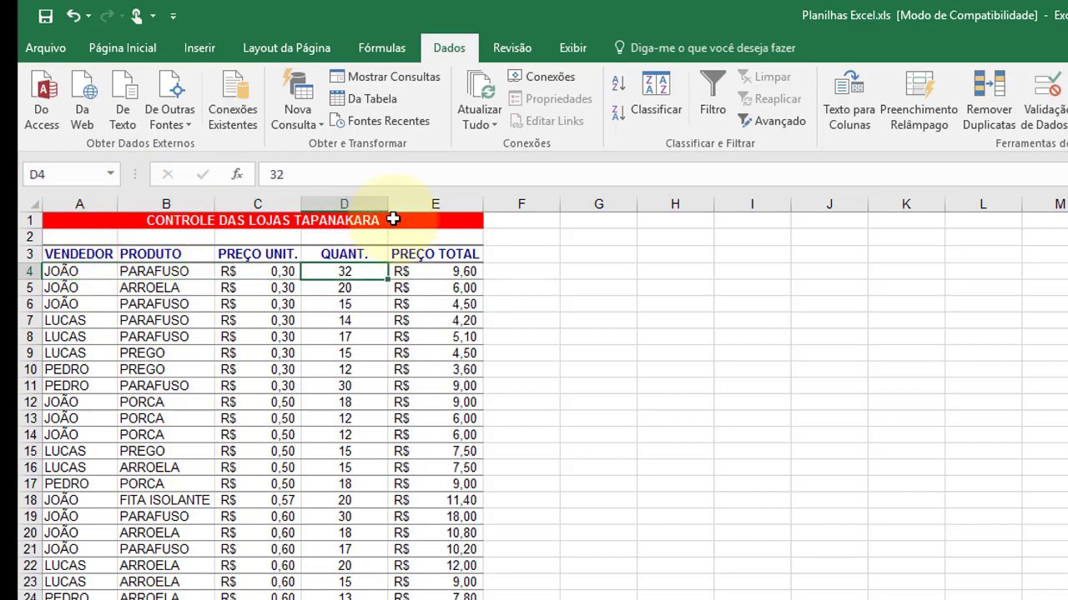
pyautogui.press('Right')
pyautogui.press('Down')
pyautogui.press('Left')
pyautogui.press('Left')
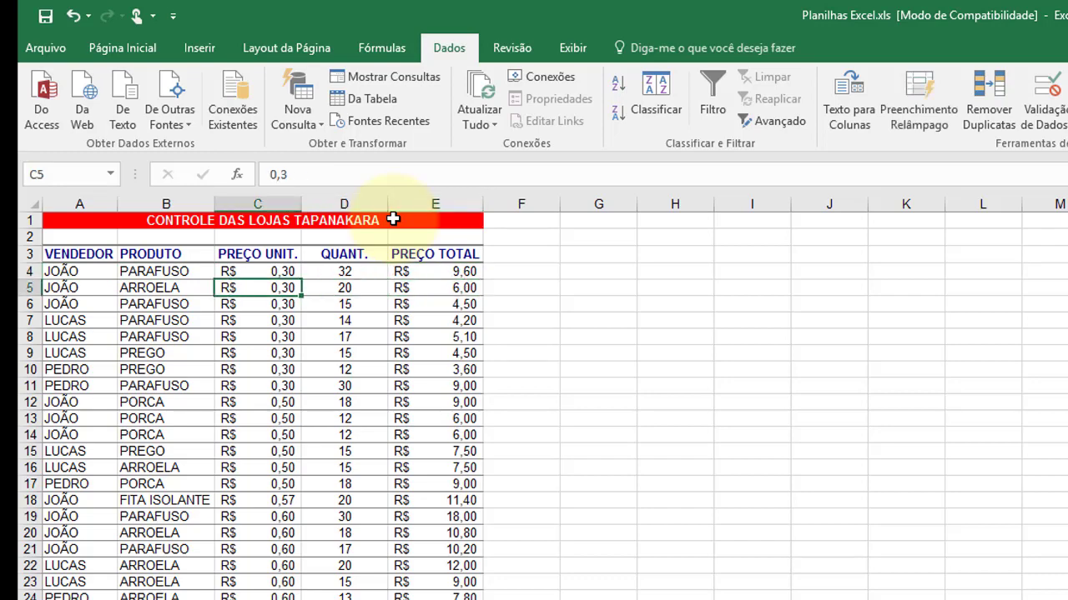
pyautogui.press('Left')
pyautogui.press('Left')
pyautogui.press('Right')
pyautogui.press('Left')
pyautogui.press('Right')
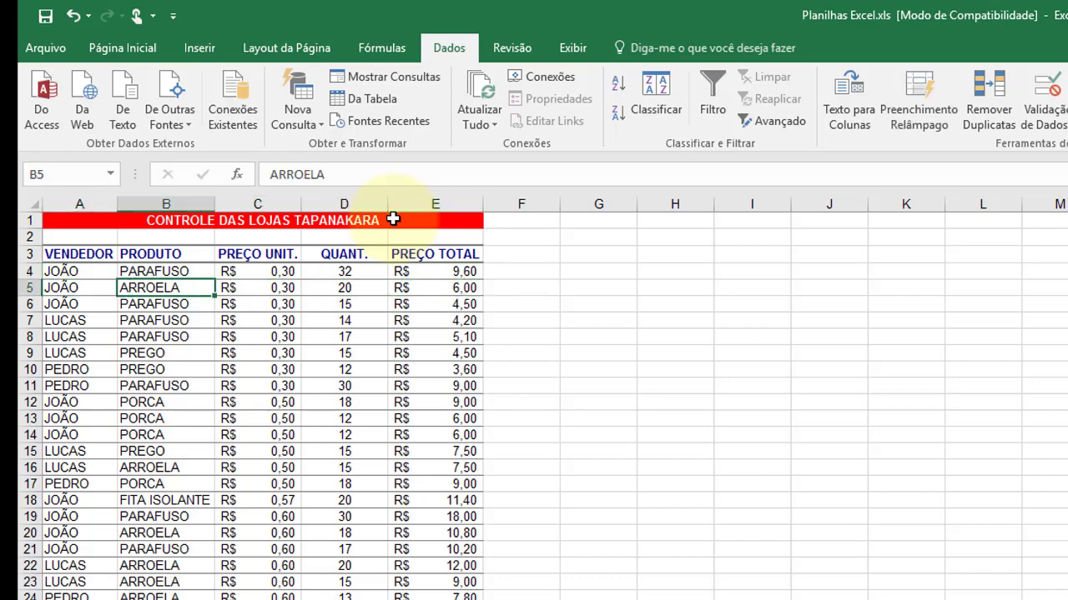
pyautogui.press('Right')
pyautogui.press('Left')
pyautogui.press('Left')
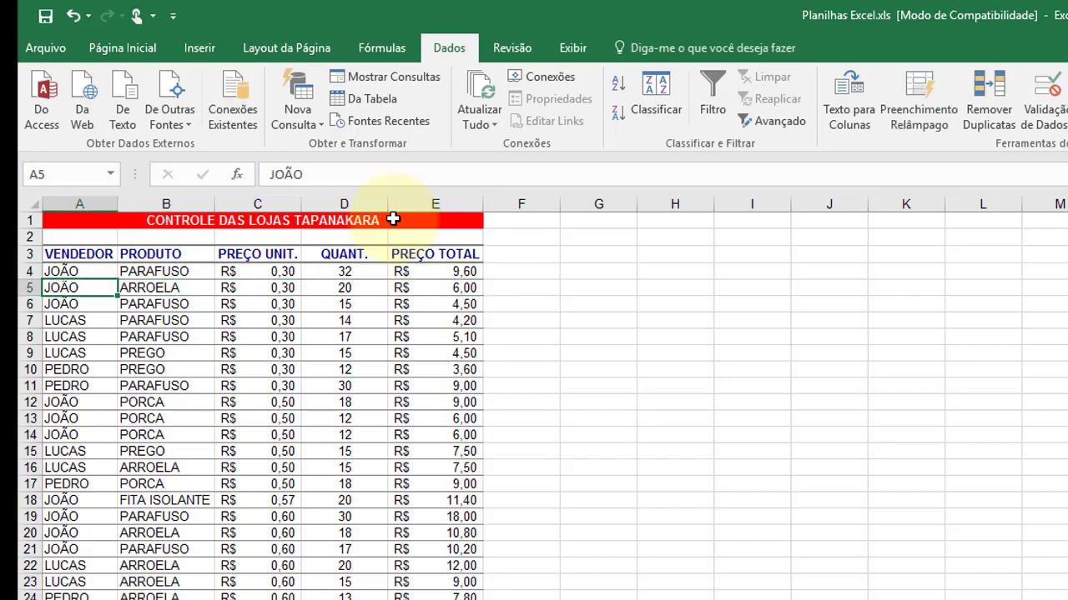
pyautogui.press('Right')
pyautogui.press('Right')
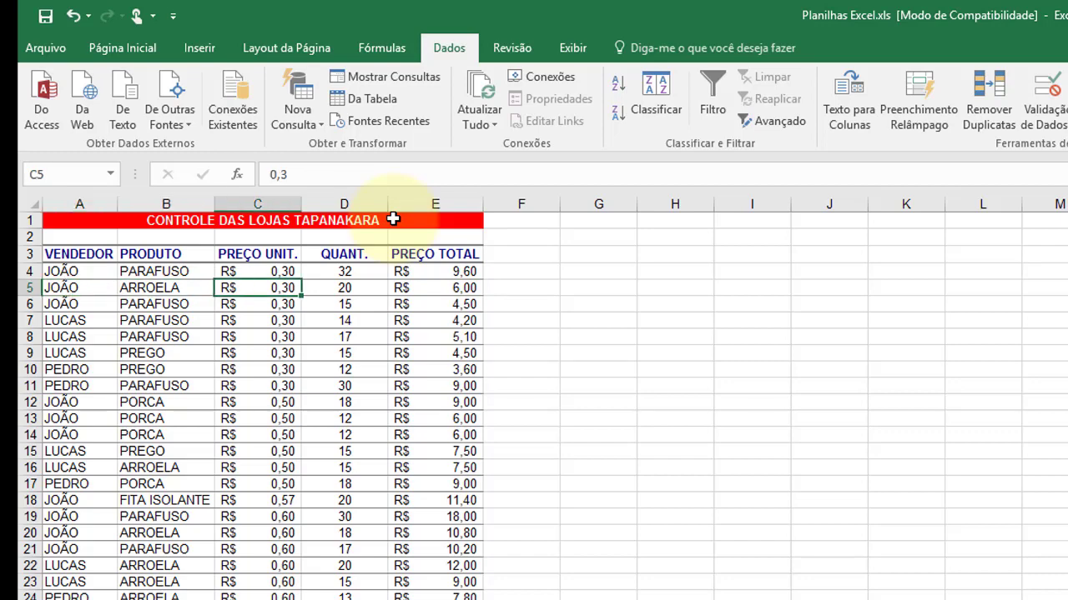
pyautogui.press('Left')
pyautogui.press('Left')
pyautogui.press('Down')
pyautogui.press('Right')
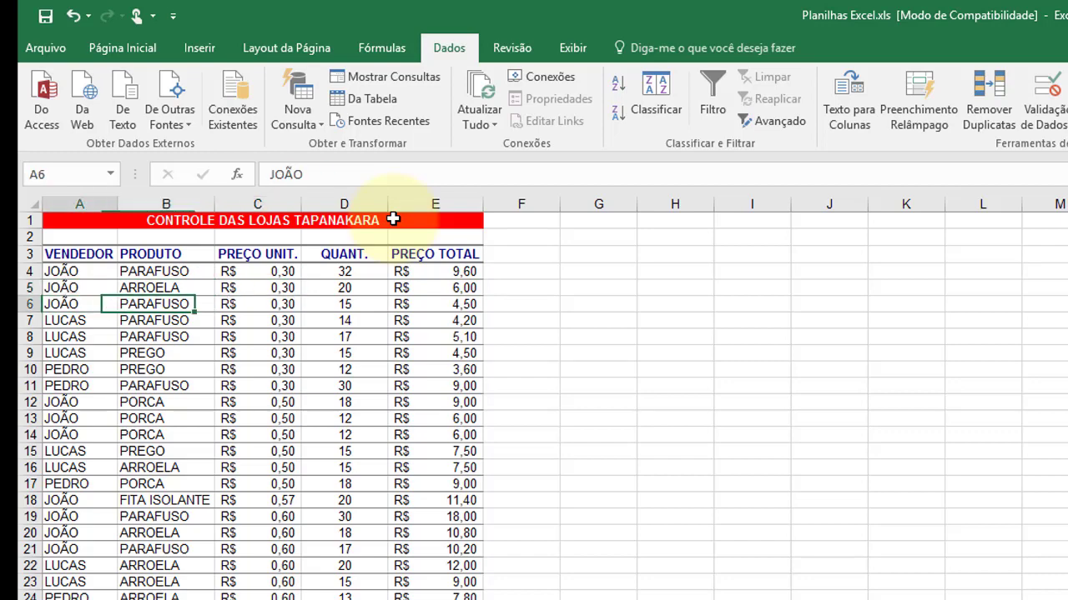
# - Move down past LUCAS and PEDRO to row 22, checking unit price 0,6 and the E22 total
pyautogui.press('Left')
pyautogui.press('Down')
pyautogui.press('Down')
pyautogui.press('Down')
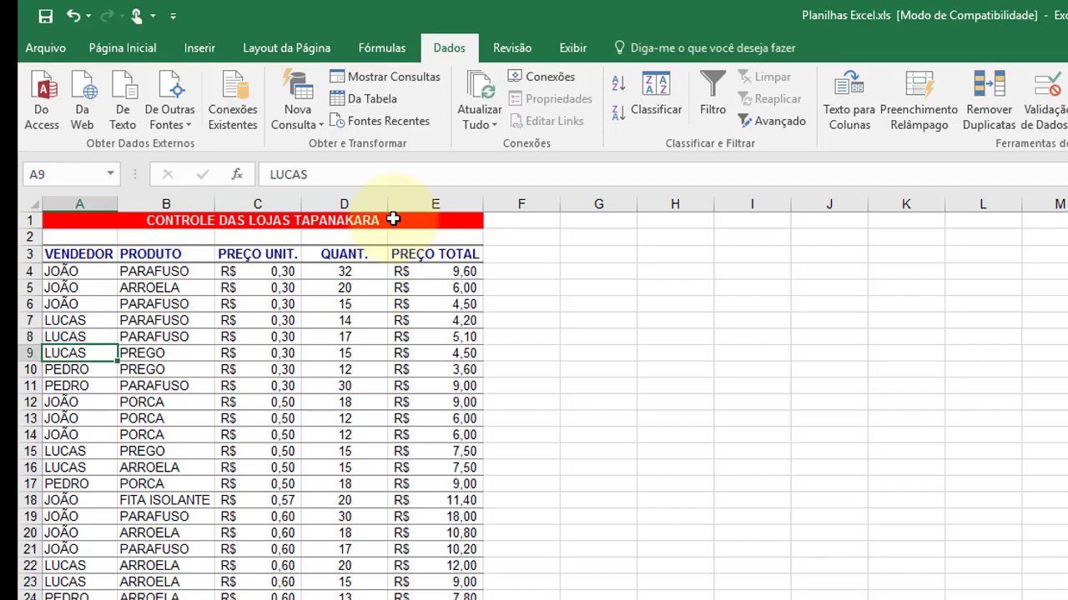
pyautogui.press('Down')
pyautogui.press('Down')
pyautogui.press('Down')
pyautogui.press('Down')
pyautogui.press('Down')
pyautogui.press('Down')
pyautogui.press('Down')
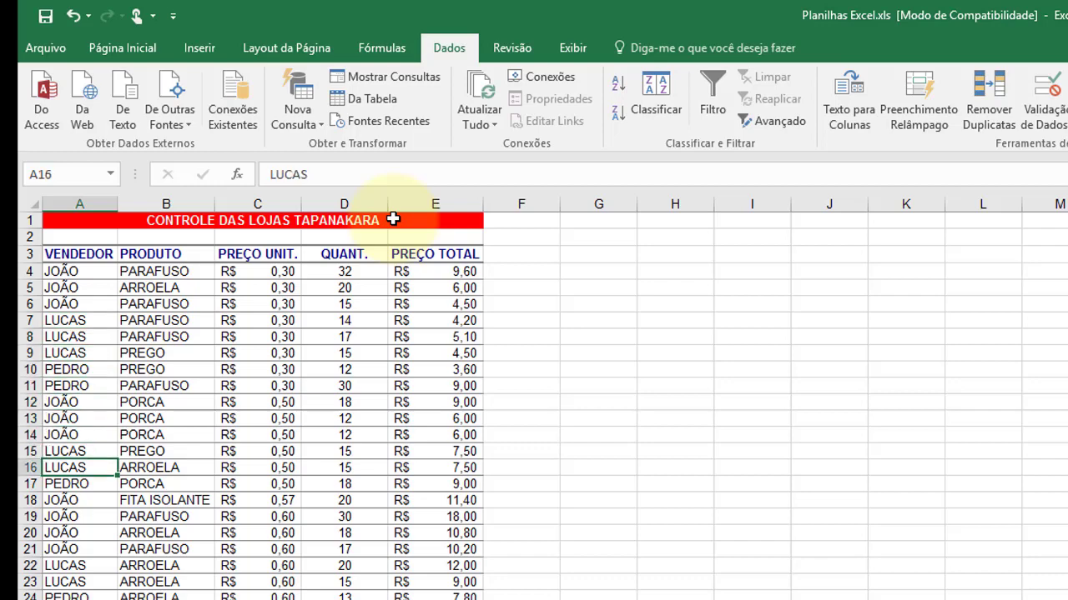
pyautogui.press('Down')
pyautogui.press('Down')
pyautogui.press('Down')
pyautogui.press('Down')
pyautogui.press('Down')
pyautogui.press('Down')
pyautogui.press('Right')
pyautogui.press('Right')
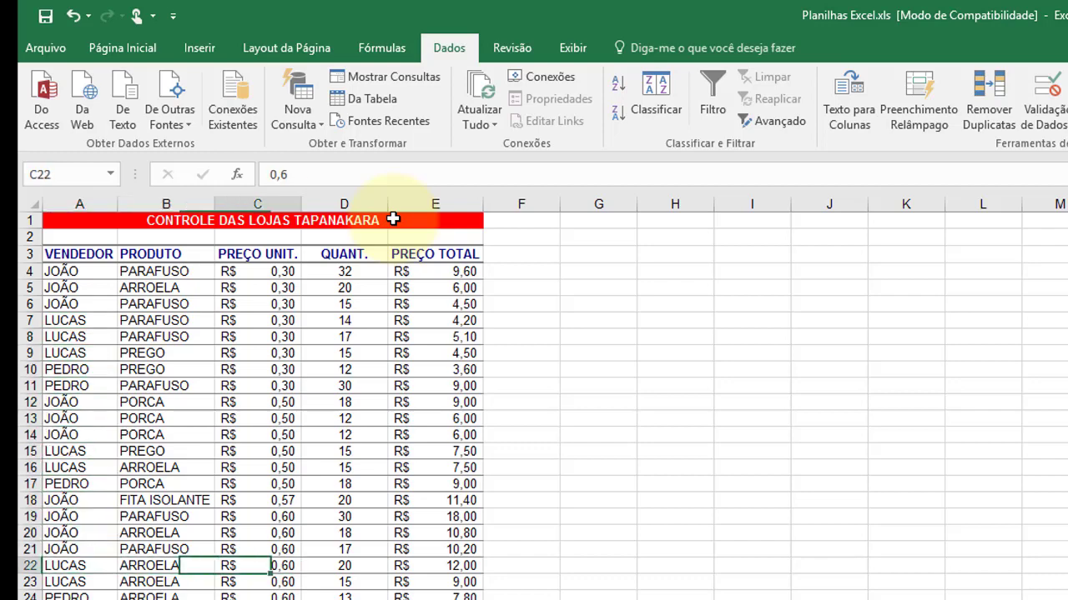
pyautogui.press('Right')
pyautogui.press('Right')
pyautogui.press('Left')
pyautogui.press('Left')
pyautogui.press('Right')
pyautogui.press('Left')
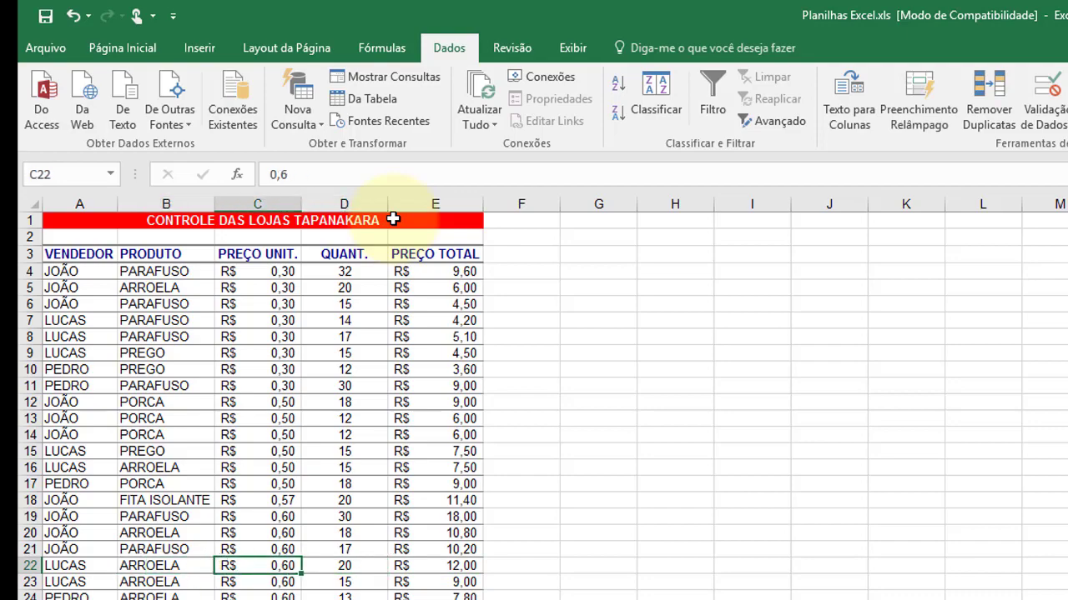
pyautogui.press('Right')
pyautogui.press('Right')
pyautogui.press('Down')
pyautogui.press('Down')
pyautogui.press('Down')
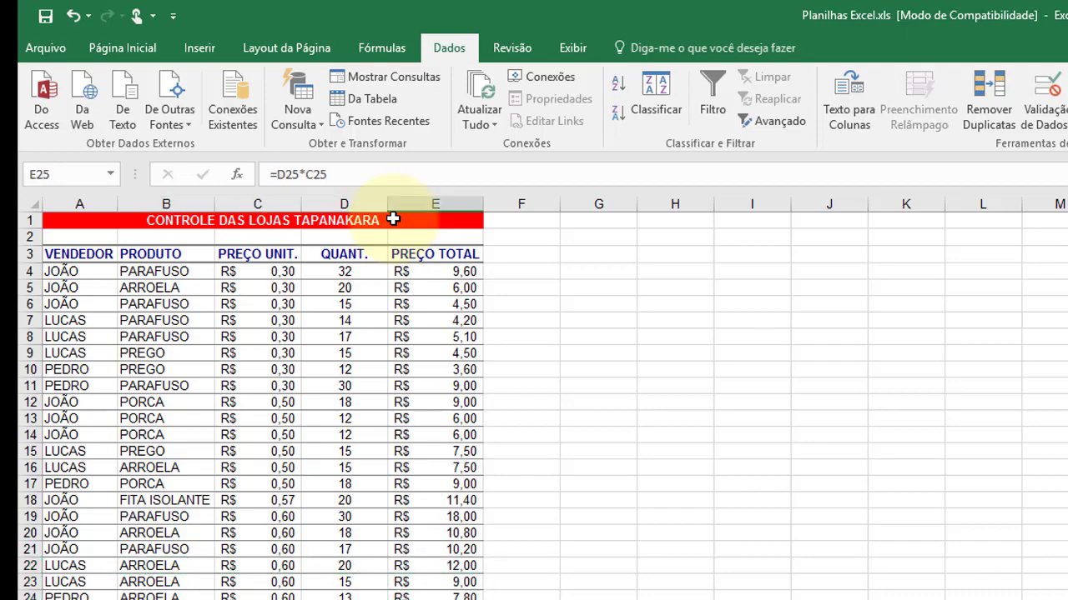
pyautogui.press('Down')
pyautogui.press('Down')
pyautogui.press('Down')
pyautogui.press('Down')
pyautogui.press('Down')
pyautogui.press('Down')
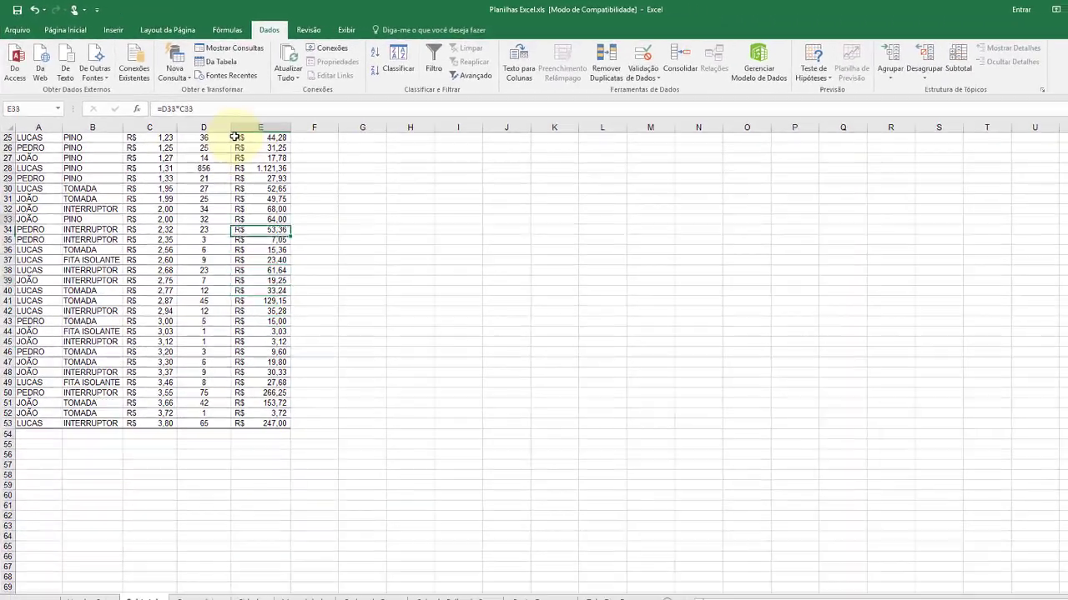
# - Return to the title and review the JOÃO, LUCAS and PEDRO rows with their price totals
pyautogui.scroll(8, 238, 138)
pyautogui.click(234, 137)
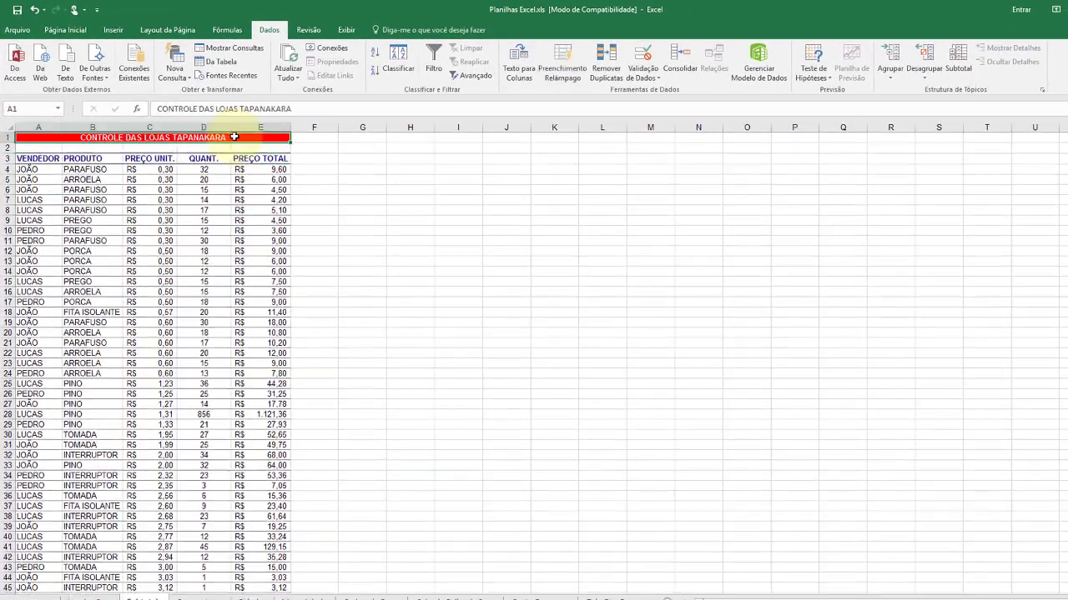
pyautogui.press('Down')
pyautogui.press('Down')
pyautogui.press('Left')
pyautogui.press('Left')
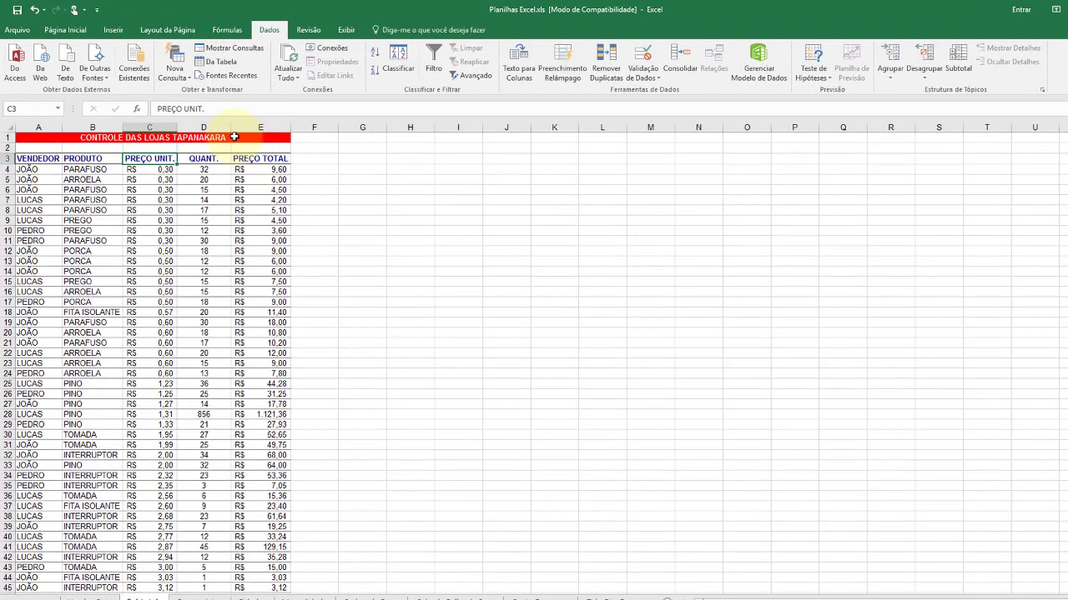
pyautogui.press('Left')
pyautogui.press('Left')
pyautogui.press('Down')
pyautogui.press('Down')
pyautogui.press('Right')
pyautogui.press('Right')
pyautogui.press('Right')
pyautogui.press('Right')
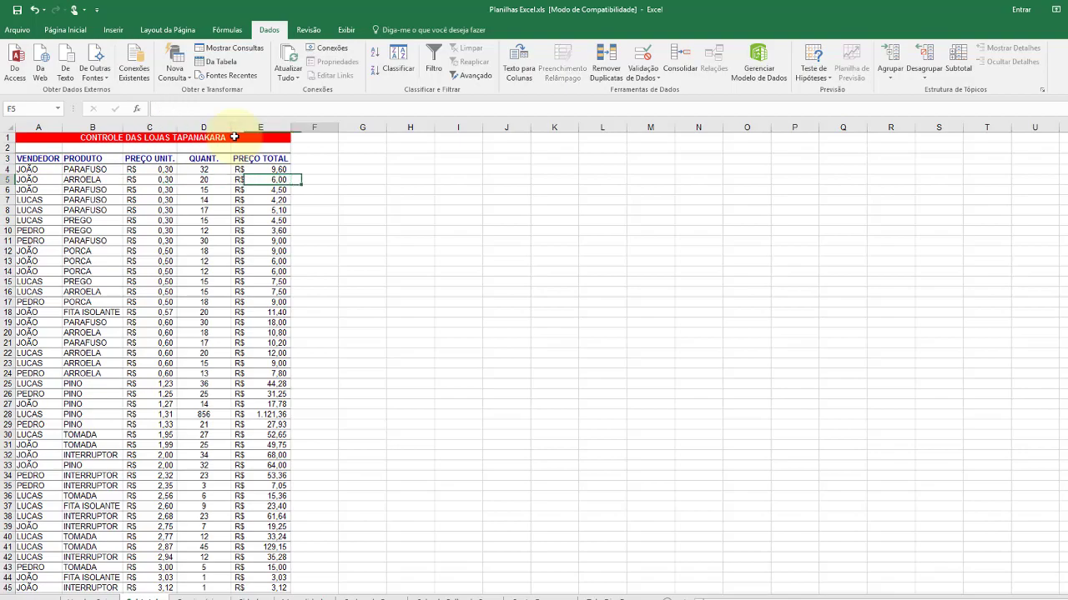
pyautogui.press('Down')
pyautogui.press('Left')
pyautogui.press('Left')
pyautogui.press('Left')
pyautogui.press('Left')
pyautogui.press('Down')
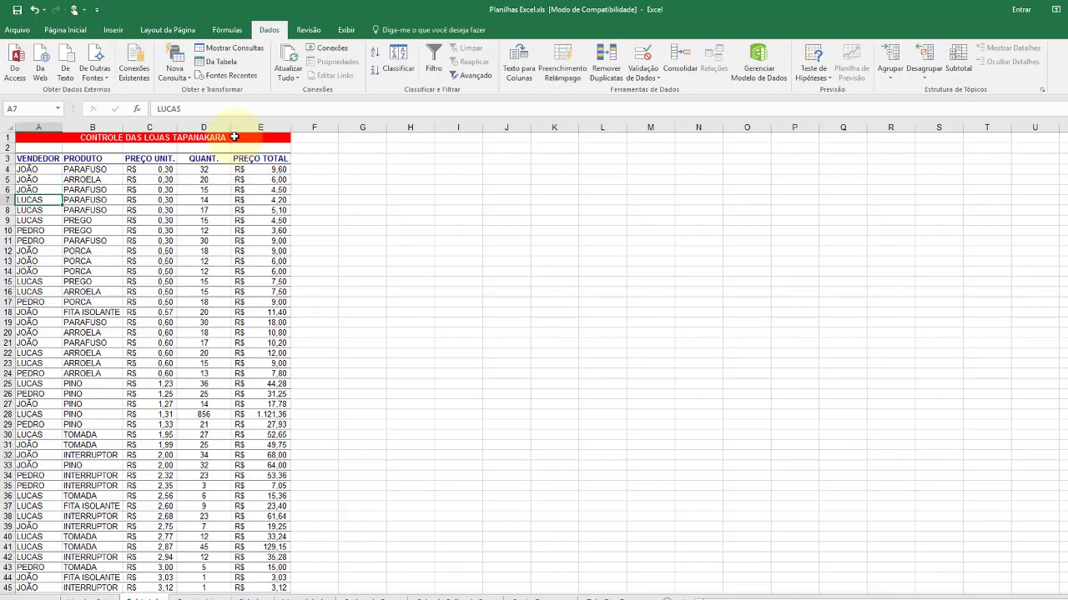
pyautogui.press('Down')
pyautogui.press('Up')
pyautogui.press('Up')
pyautogui.press('Up')
pyautogui.press('Up')
pyautogui.press('Up')
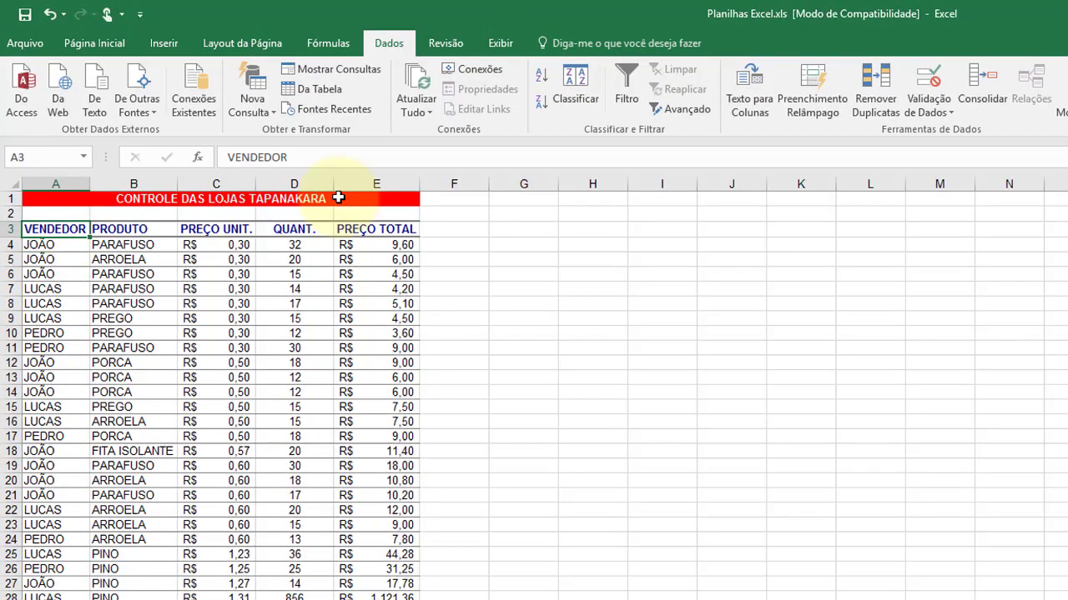
pyautogui.press('Down')
pyautogui.press('Down')
pyautogui.press('Down')
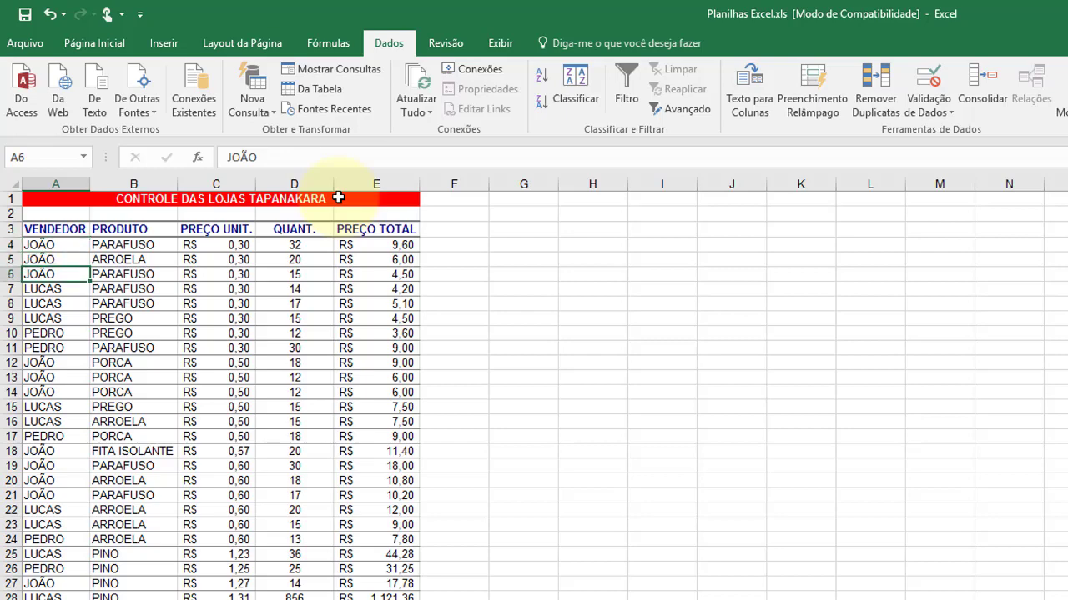
pyautogui.press('Right')
pyautogui.press('Right')
pyautogui.press('Right')
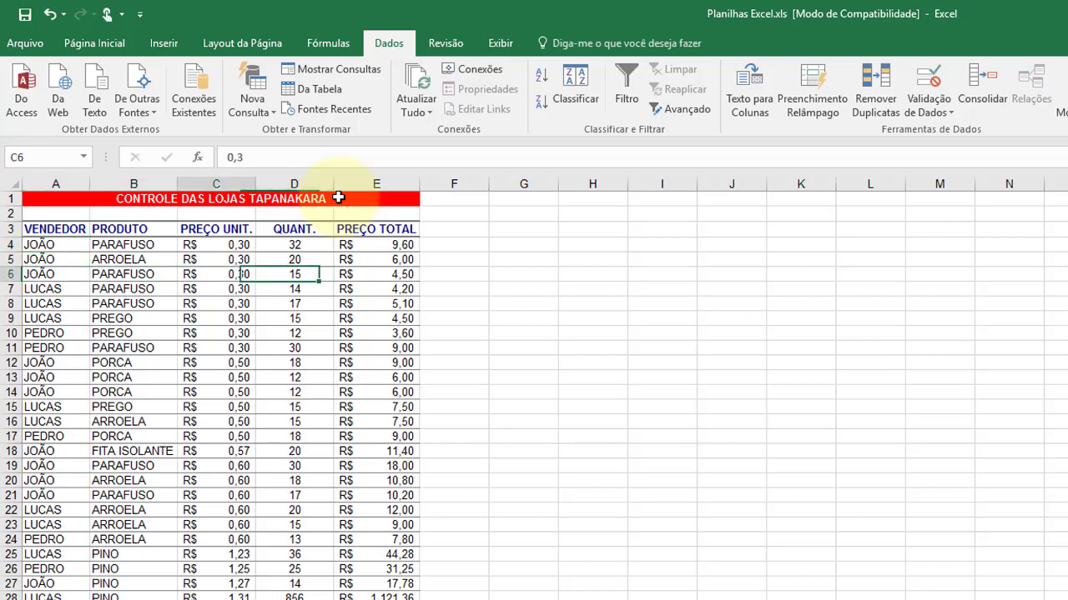
pyautogui.press('Right')
pyautogui.press('Left')
pyautogui.press('Right')
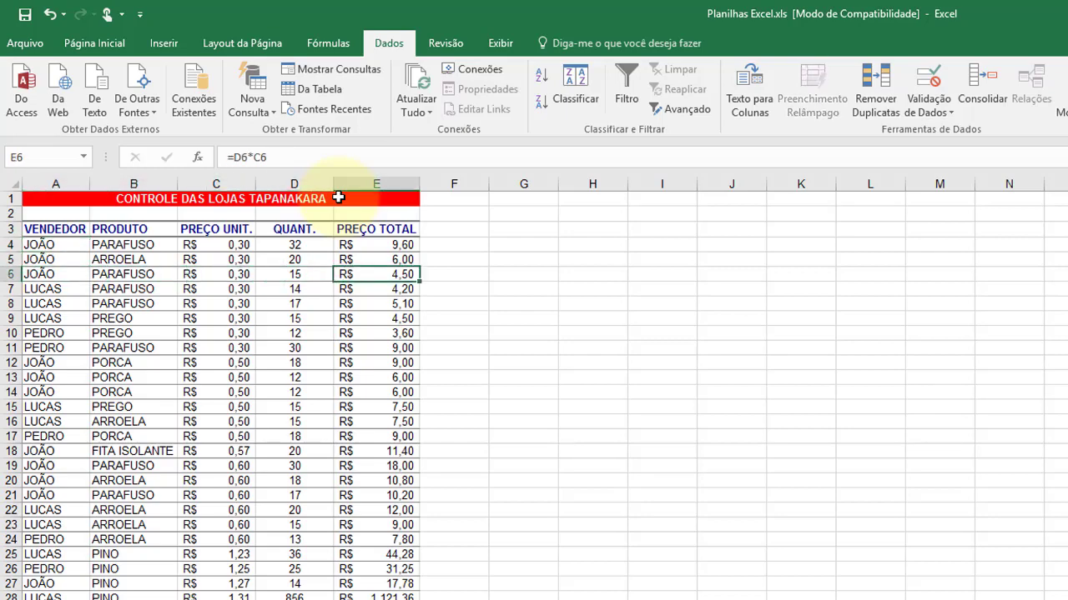
pyautogui.press('Right')
pyautogui.press('Left')
pyautogui.press('Down')
pyautogui.press('Down')
pyautogui.press('Left')
pyautogui.press('Left')
pyautogui.press('Left')
pyautogui.press('Left')
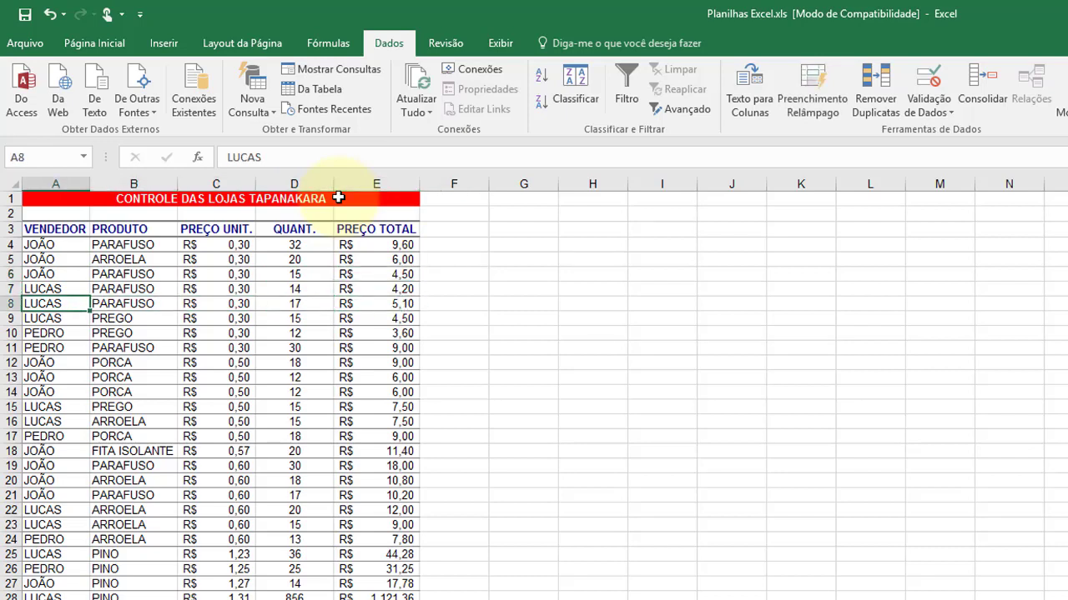
pyautogui.press('Up')
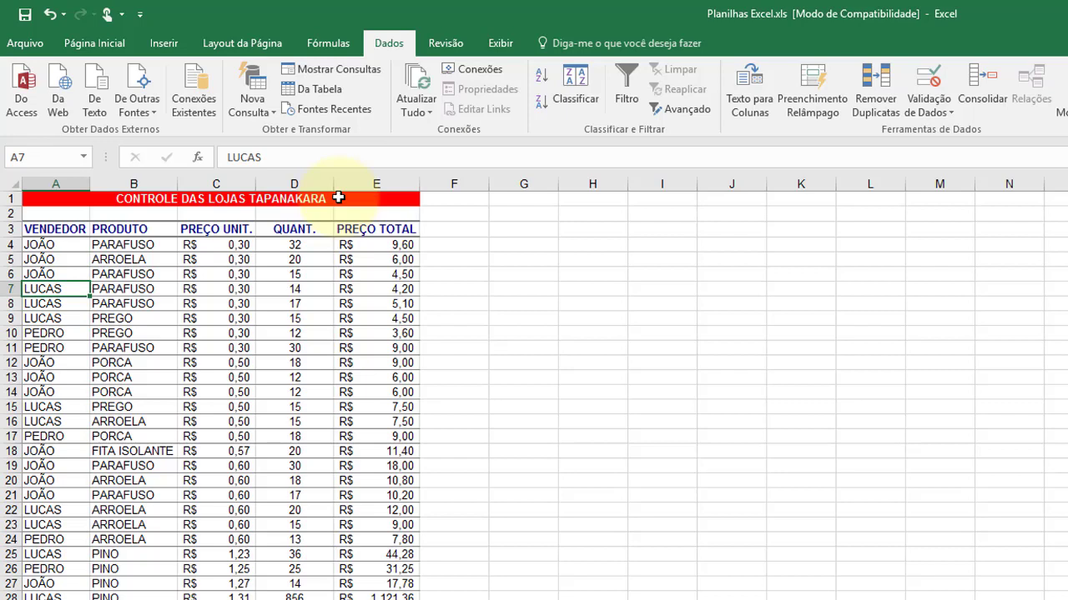
pyautogui.press('Right')
pyautogui.press('Right')
pyautogui.press('Right')
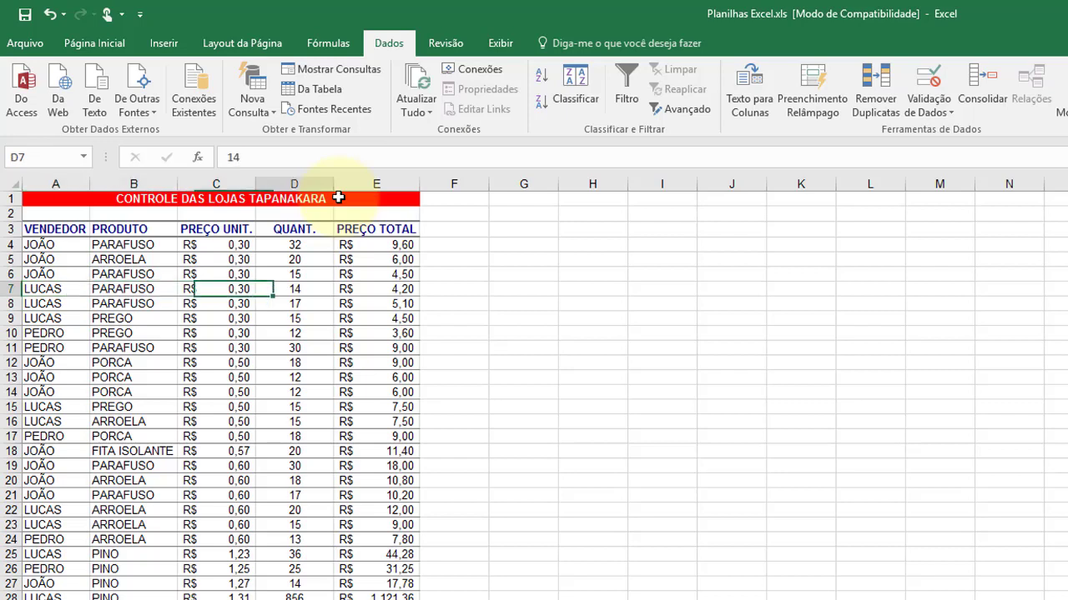
pyautogui.press('Right')
pyautogui.press('Right')
pyautogui.press('Left')
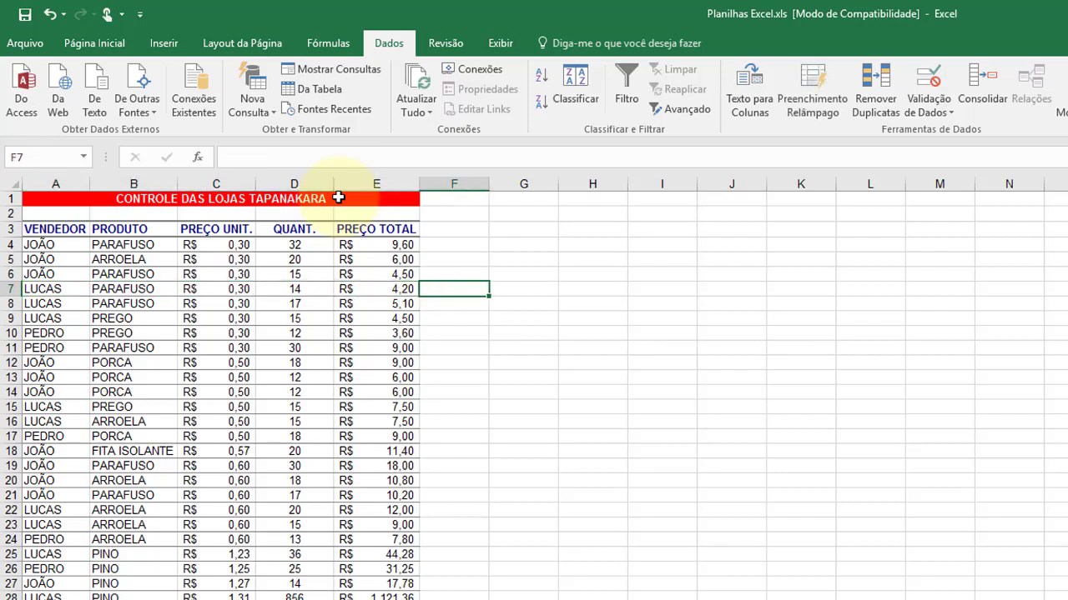
pyautogui.press('Down')
pyautogui.press('Left')
pyautogui.press('Left')
pyautogui.press('Left')
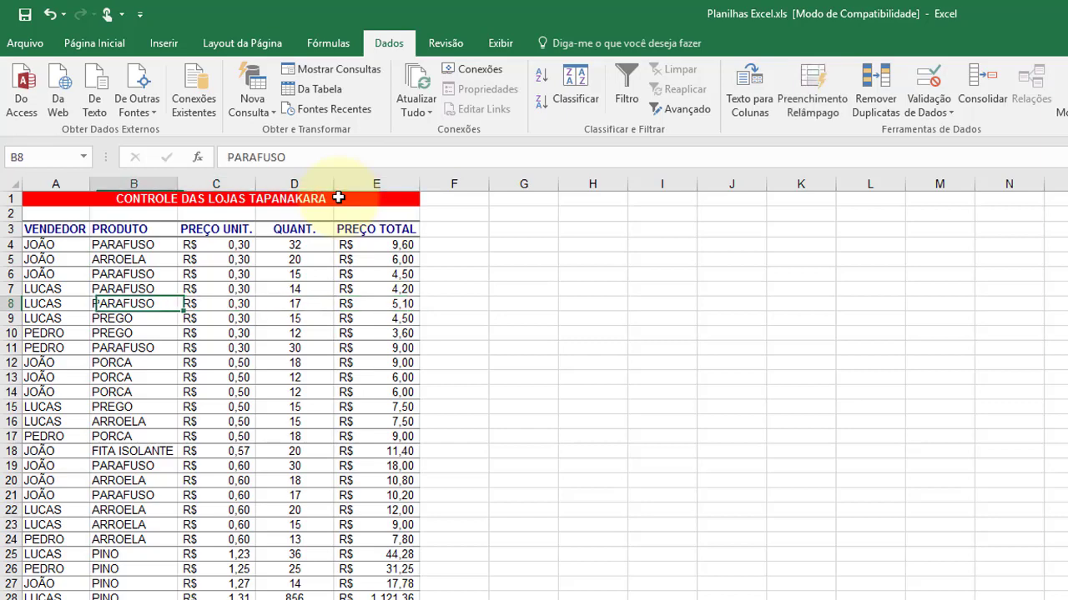
pyautogui.press('Left')
pyautogui.press('Down')
pyautogui.press('Down')
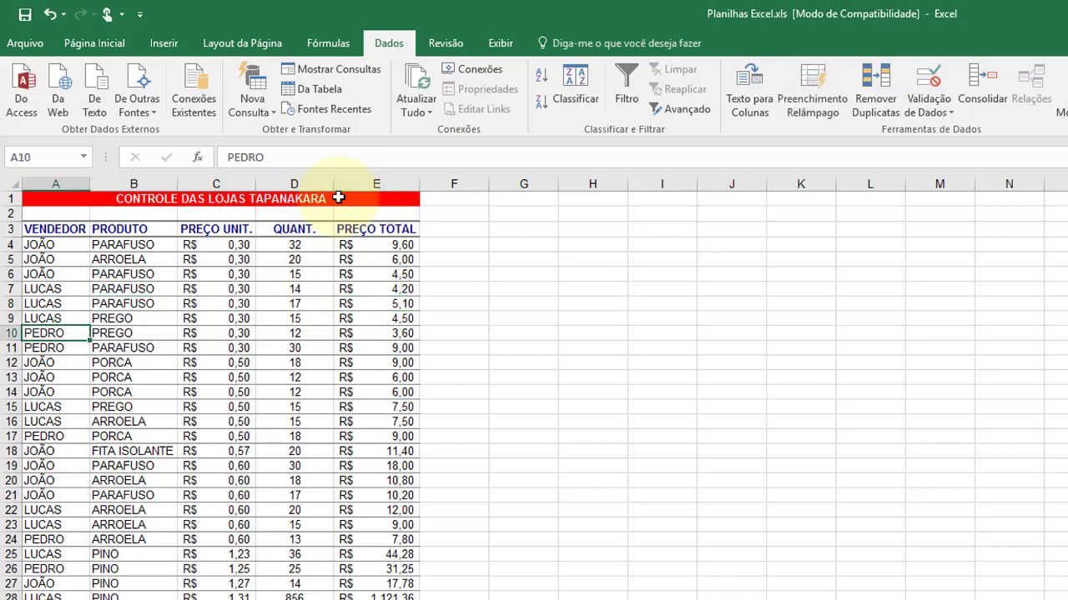
# - Review the product column entries PARAFUSO, ARROELA and PREGO down to row 23
pyautogui.press('Right')
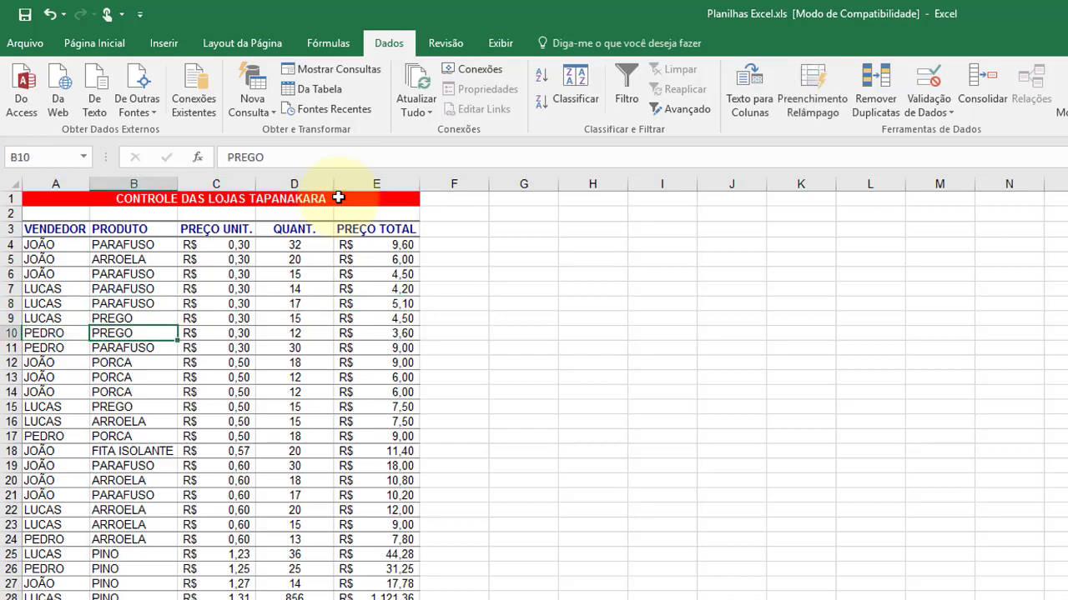
pyautogui.press('Up')
pyautogui.press('Up')
pyautogui.press('Up')
pyautogui.press('Up')
pyautogui.press('Up')
pyautogui.press('Up')
pyautogui.press('Up')
pyautogui.press('Down')
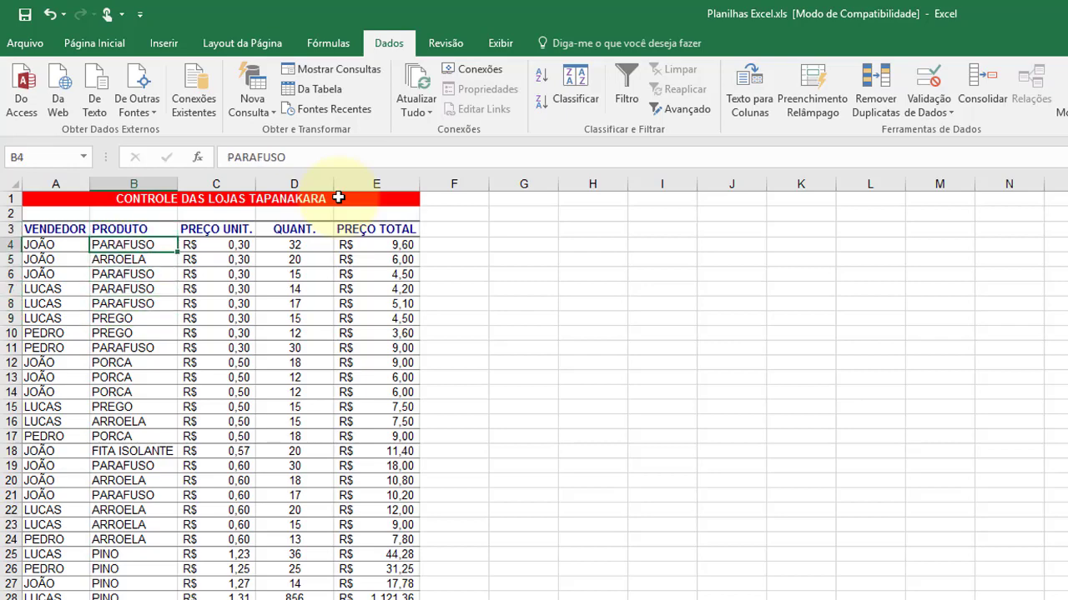
pyautogui.press('Down')
pyautogui.press('Up')
pyautogui.press('Right')
pyautogui.press('Right')
pyautogui.press('Left')
pyautogui.press('Left')
pyautogui.press('Right')
pyautogui.press('Down')
pyautogui.press('Left')
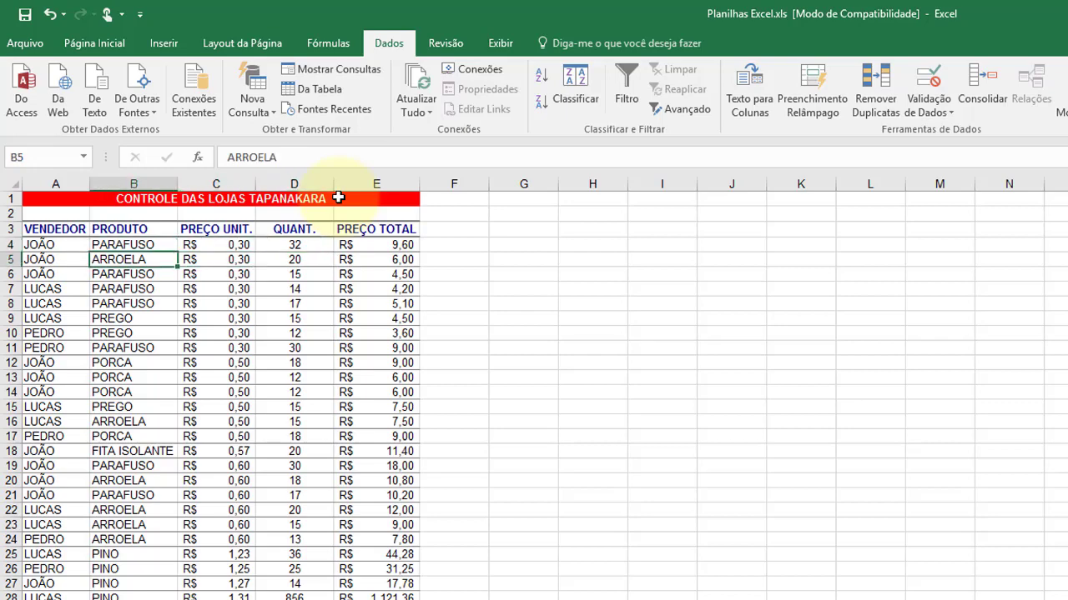
pyautogui.press('Left')
pyautogui.press('Right')
pyautogui.press('Right')
pyautogui.press('Down')
pyautogui.press('Down')
pyautogui.press('Left')
pyautogui.press('Left')
pyautogui.press('Right')
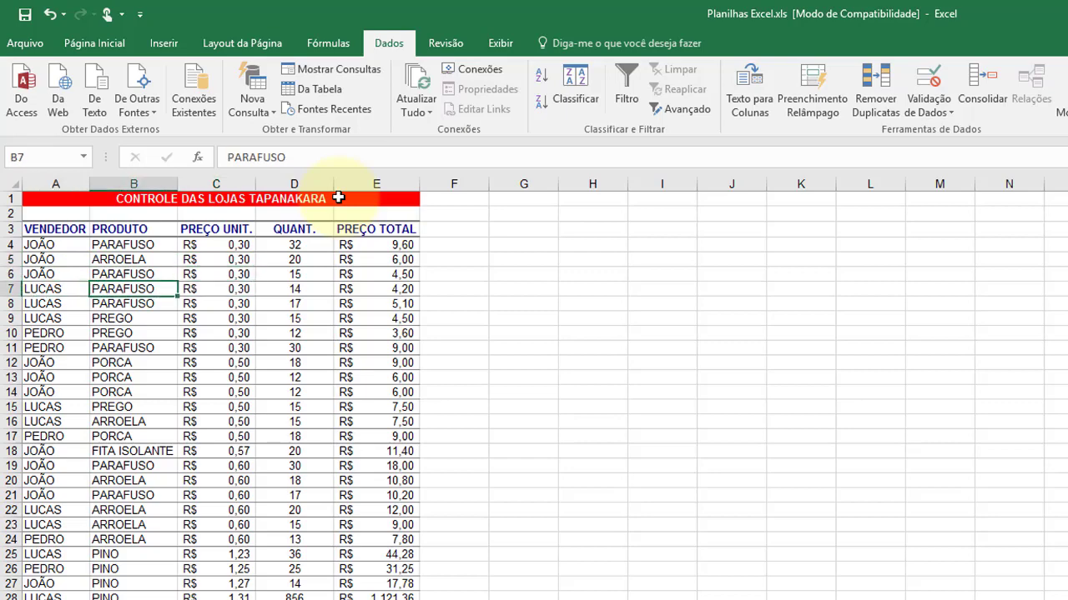
pyautogui.press('Down')
pyautogui.press('Down')
pyautogui.press('Right')
pyautogui.press('Right')
pyautogui.press('Down')
pyautogui.press('Left')
pyautogui.press('Left')
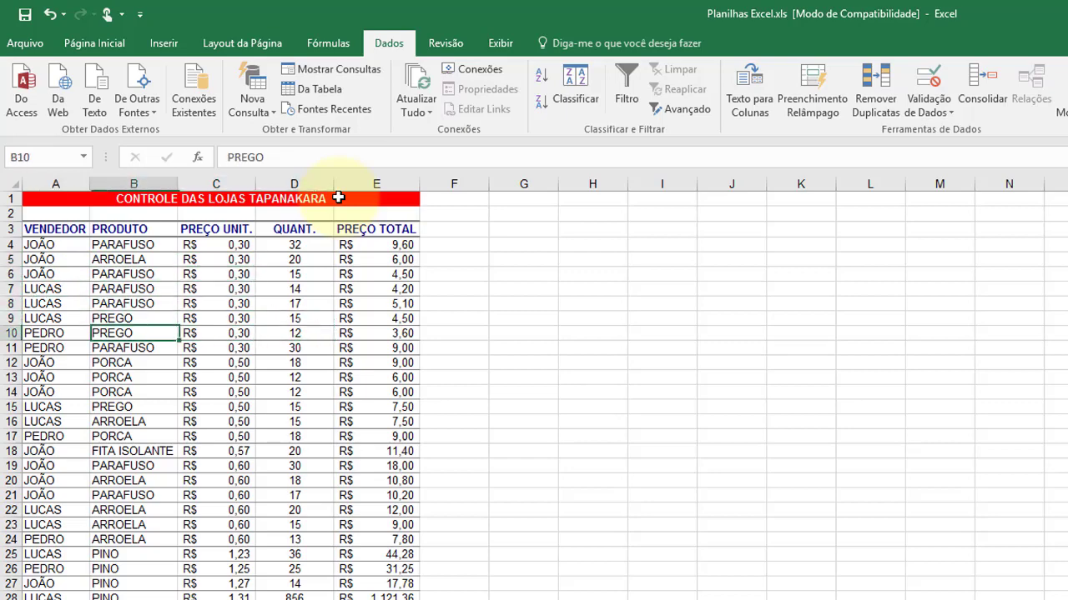
pyautogui.press('Left')
pyautogui.press('Right')
pyautogui.press('Down')
pyautogui.press('Down')
pyautogui.press('Down')
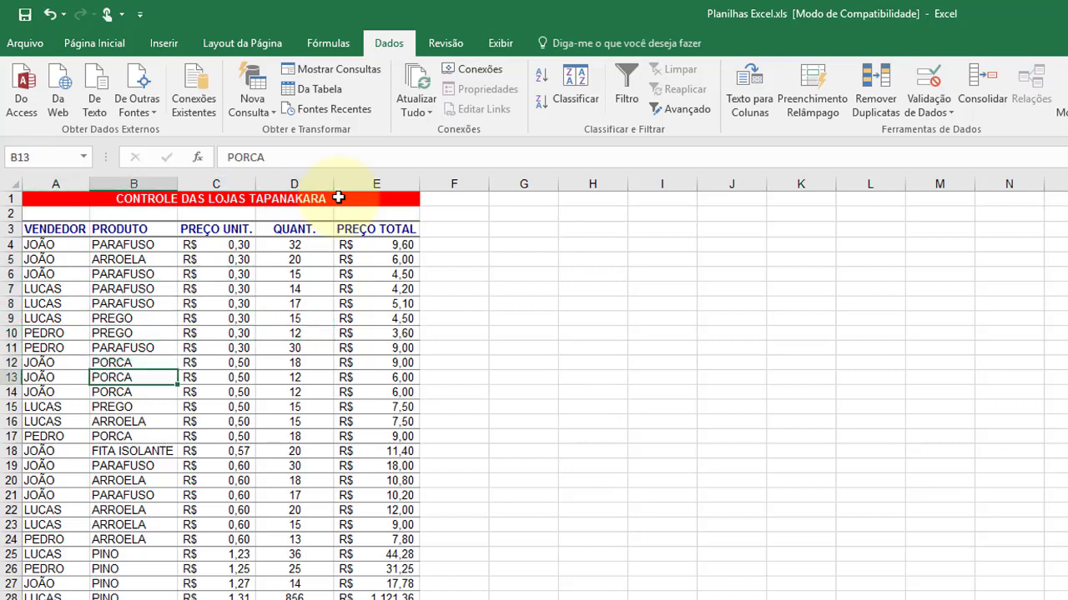
pyautogui.press('Down')
pyautogui.press('Down')
pyautogui.press('Down')
pyautogui.press('Right')
pyautogui.press('Down')
pyautogui.press('Down')
pyautogui.press('Down')
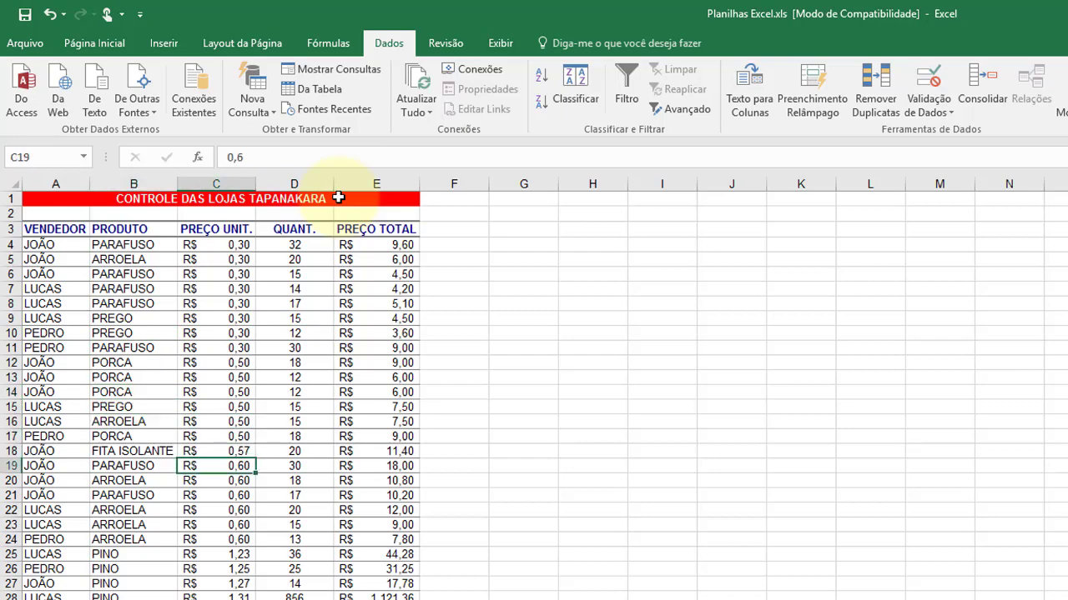
pyautogui.press('Down')
pyautogui.press('Down')
pyautogui.press('Down')
pyautogui.press('Down')
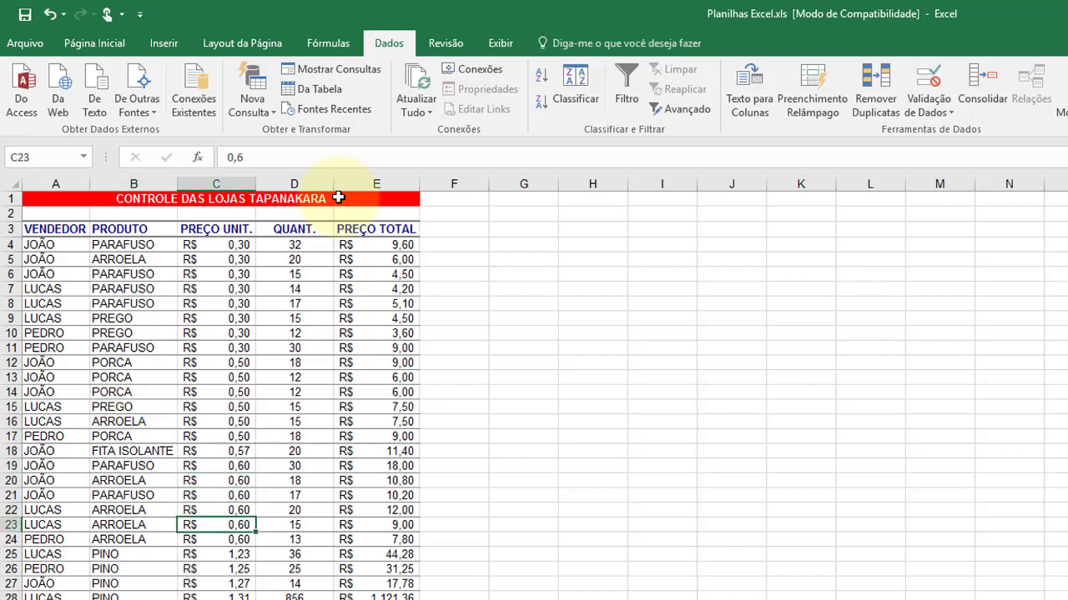
pyautogui.press('Up')
pyautogui.press('Up')
pyautogui.press('Up')
pyautogui.press('Up')
pyautogui.press('Up')
pyautogui.press('Up')
pyautogui.press('Up')
pyautogui.press('Left')
pyautogui.press('Left')
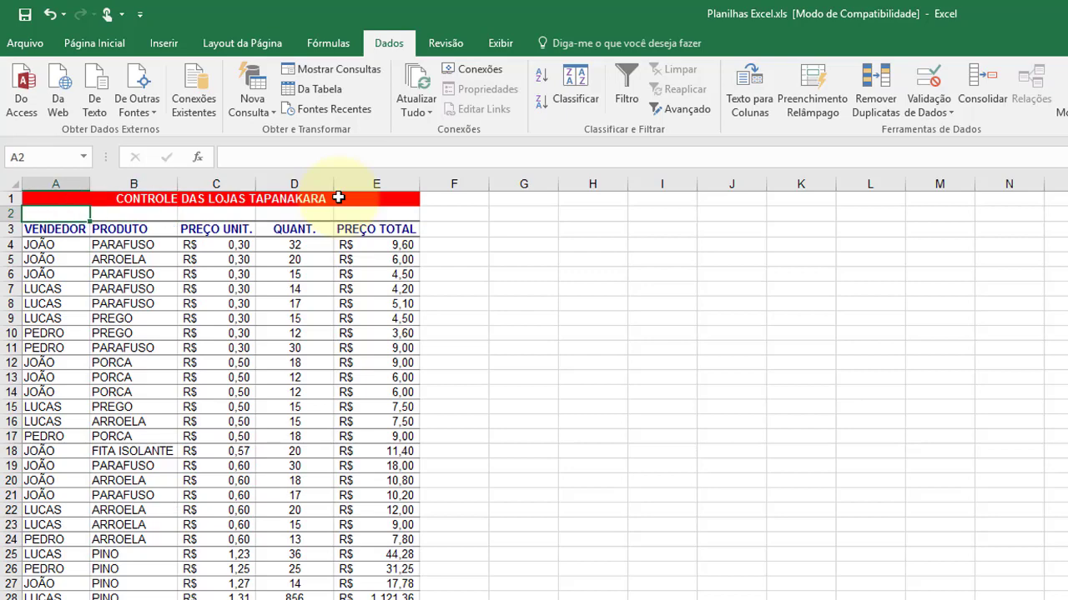
pyautogui.press('Down')
pyautogui.press('Down')
pyautogui.press('Right')
pyautogui.press('Right')
pyautogui.press('Down')
pyautogui.press('Down')
pyautogui.press('Left')
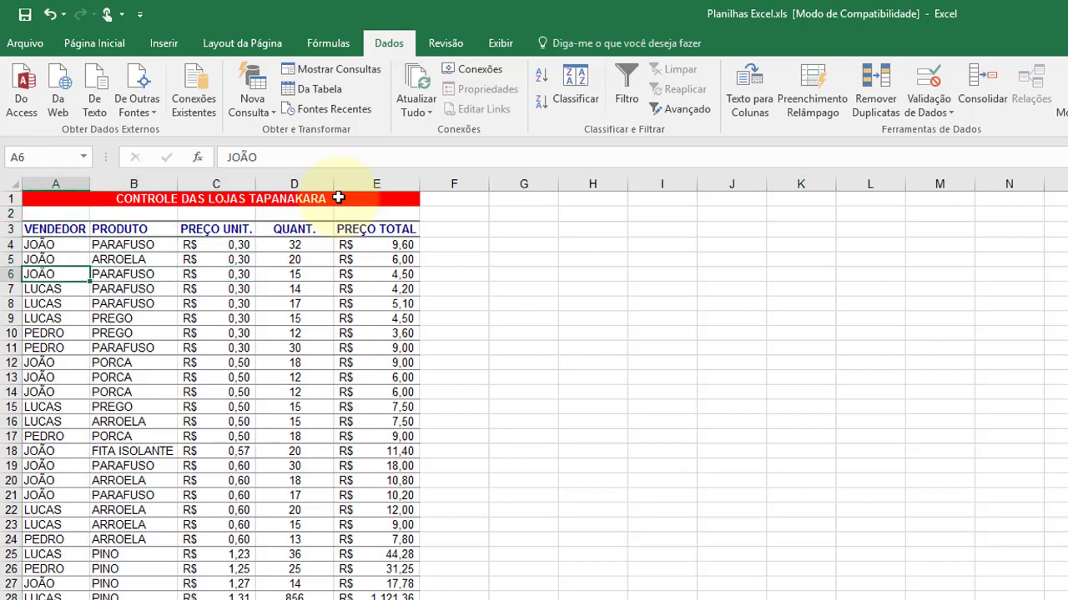
# - Check the first seller names and row 4's price total, then select JOÃO in the VENDEDOR column
pyautogui.hotkey('shift', 'Right')
pyautogui.hotkey('shift', 'Left')
pyautogui.press('Up')
pyautogui.press('Up')
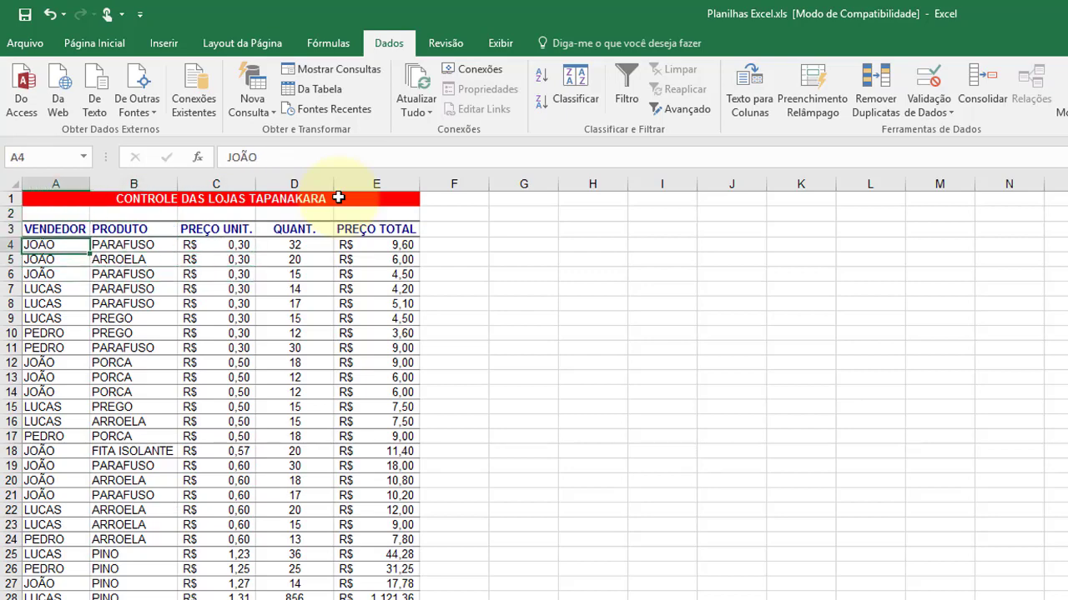
pyautogui.press('Down')
pyautogui.press('Down')
pyautogui.press('Down')
pyautogui.press('Up')
pyautogui.press('Up')
pyautogui.press('Up')
pyautogui.press('Up')
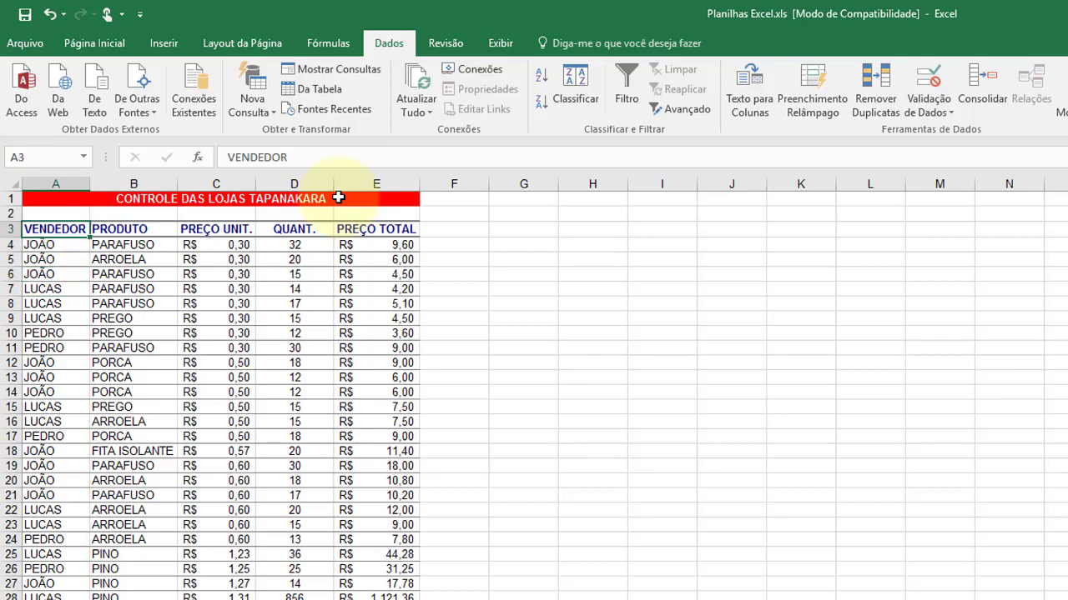
pyautogui.press('Up')
pyautogui.press('Down')
pyautogui.press('Down')
pyautogui.press('Down')
pyautogui.press('Right')
pyautogui.press('Left')
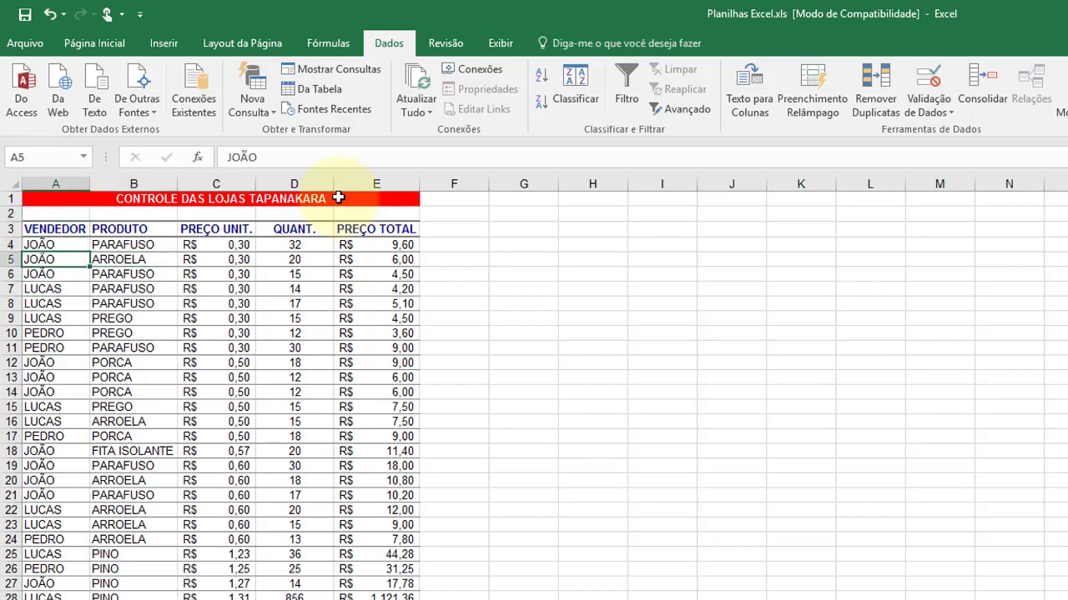
pyautogui.press('Up')
pyautogui.press('Up')
pyautogui.press('Up')
pyautogui.press('Down')
pyautogui.press('Down')
pyautogui.press('Down')
pyautogui.click(387, 244)
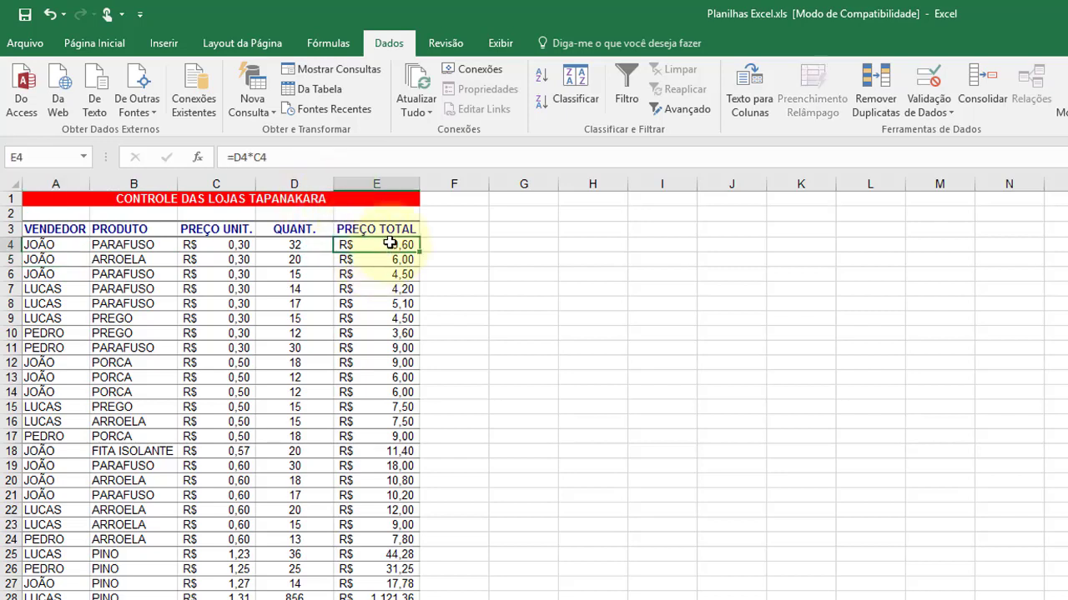
pyautogui.click(51, 245)
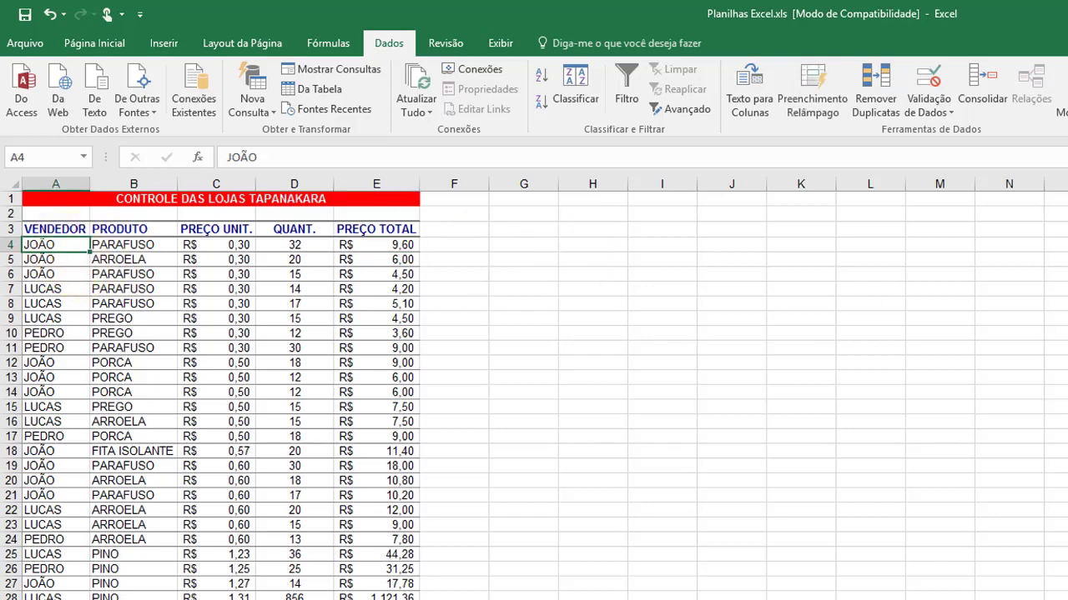
pyautogui.click(58, 261)
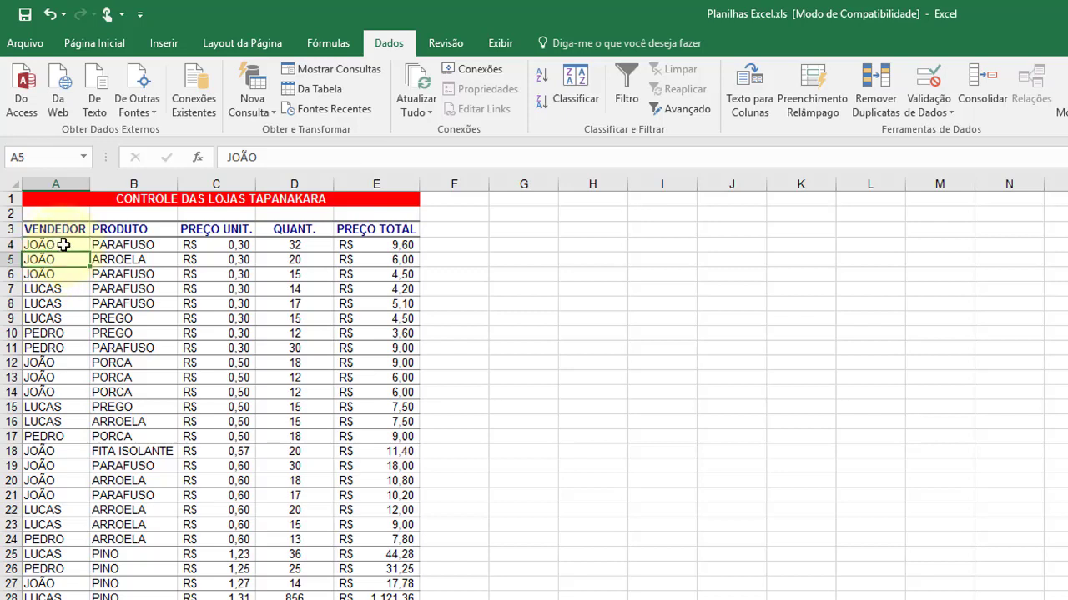
pyautogui.click(63, 244)
pyautogui.click(58, 273)
pyautogui.click(55, 245)
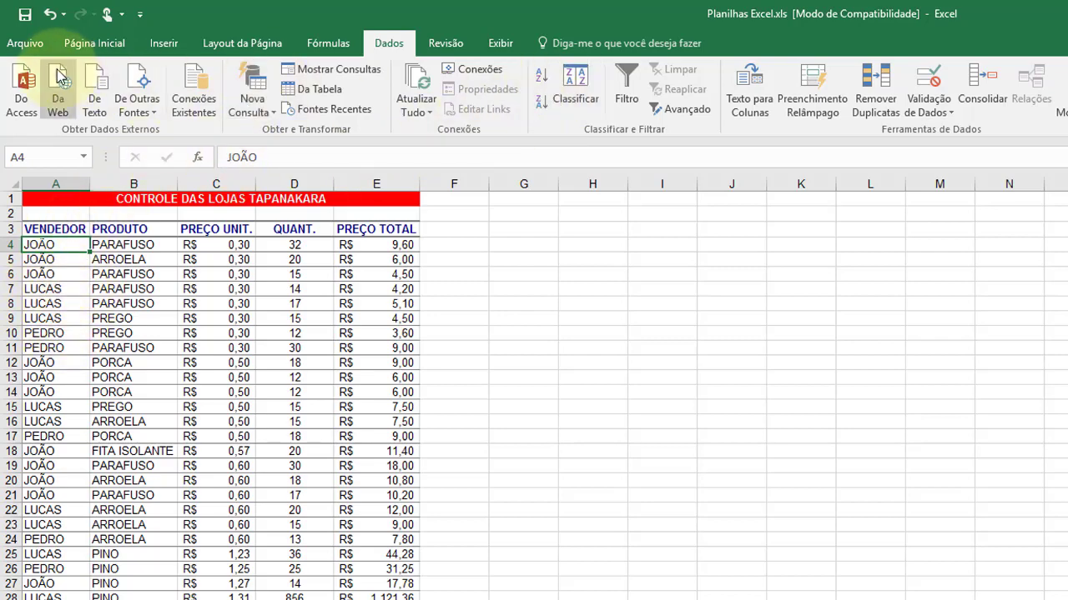
# - Sort the table alphabetically by seller and check that the JOÃO rows are grouped together
pyautogui.click(543, 75)
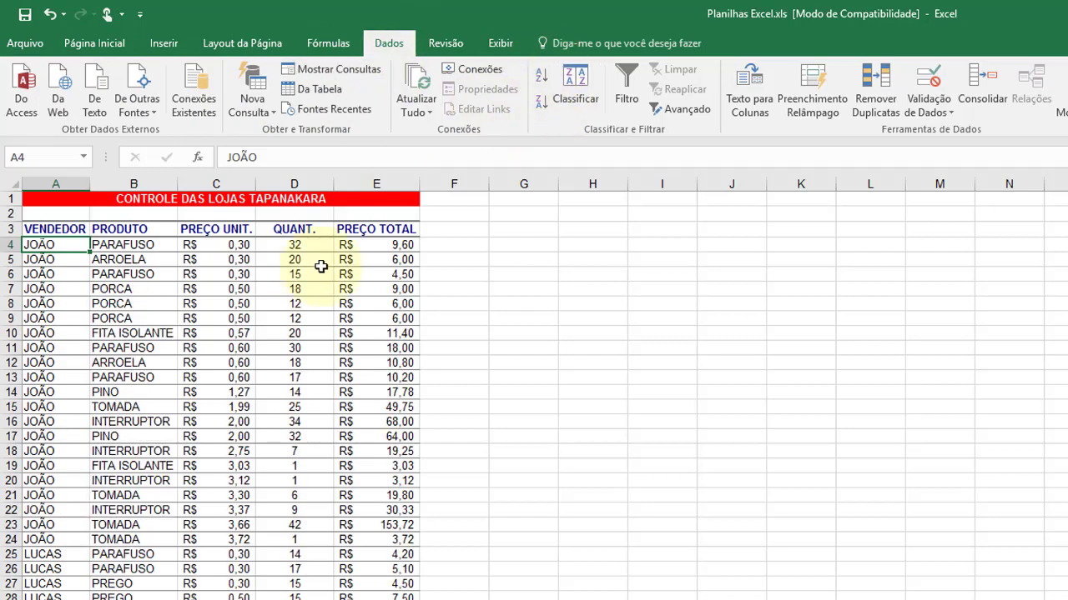
pyautogui.click(43, 537)
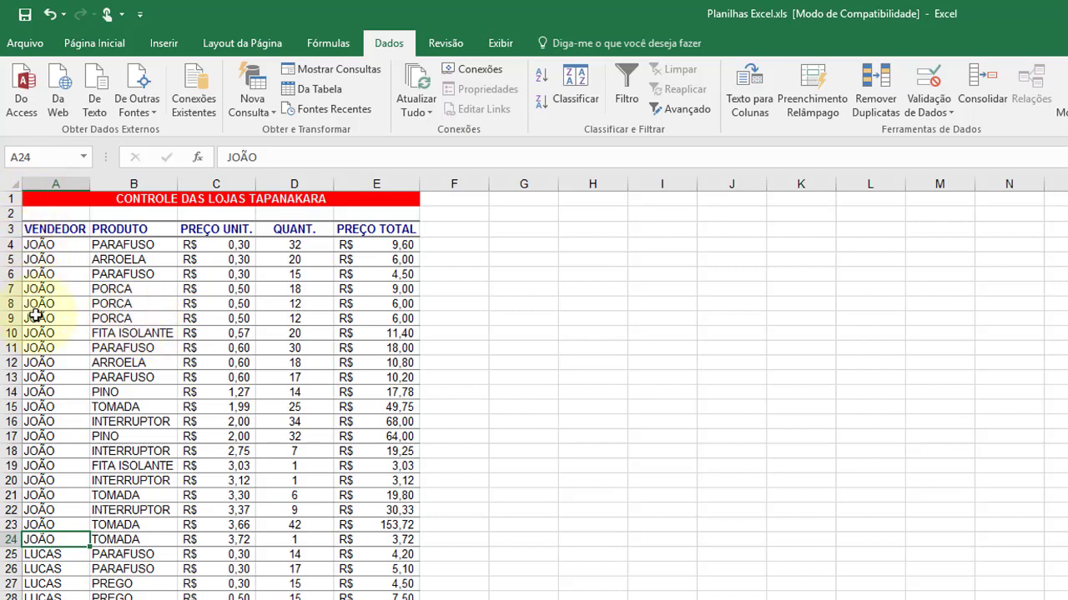
pyautogui.click(41, 244)
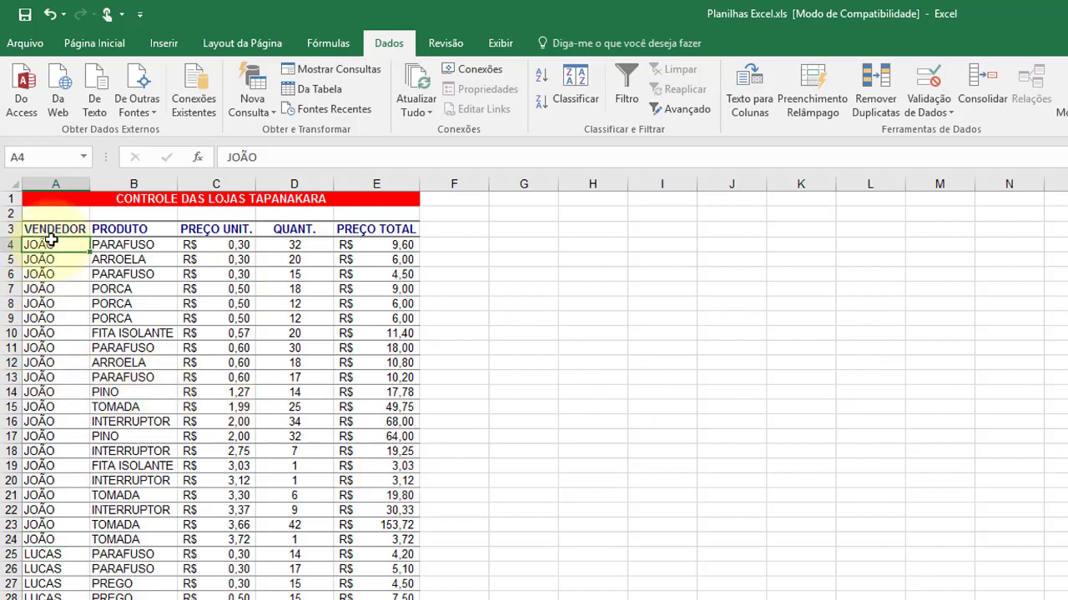
pyautogui.click(50, 391)
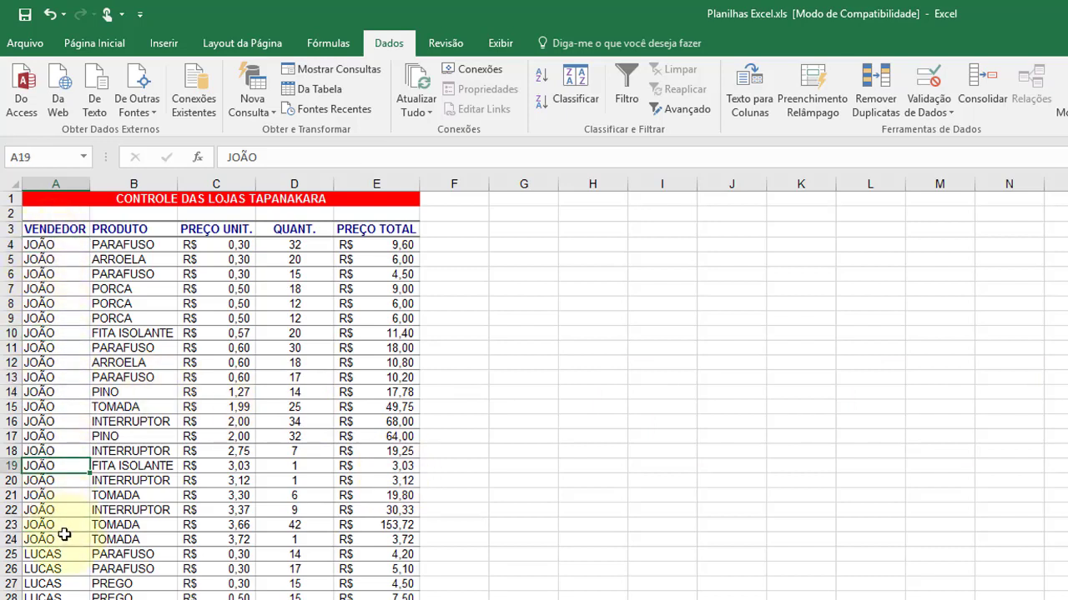
pyautogui.click(64, 534)
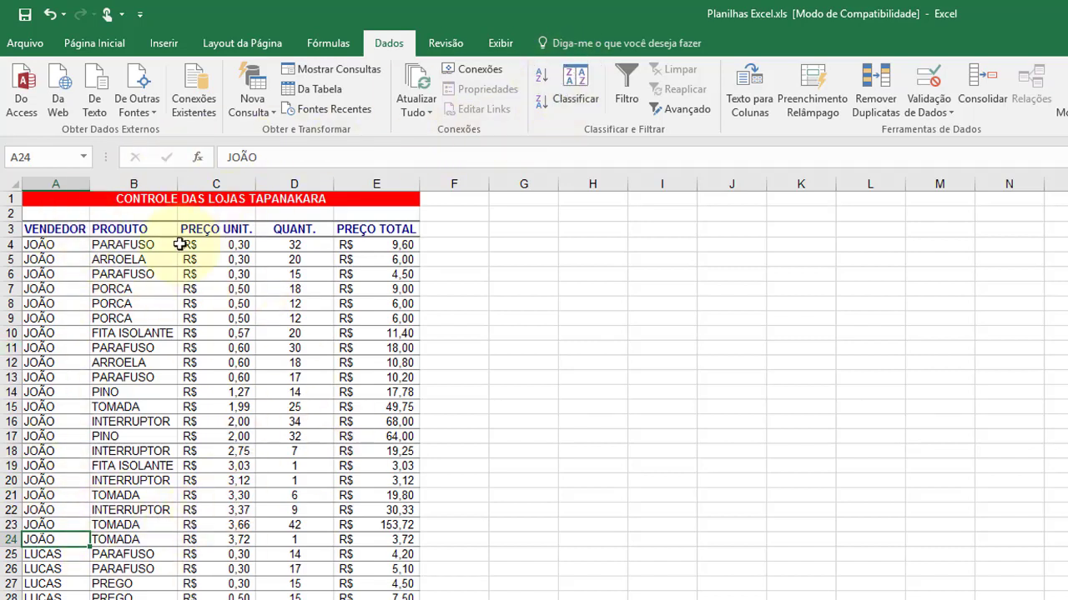
pyautogui.click(41, 245)
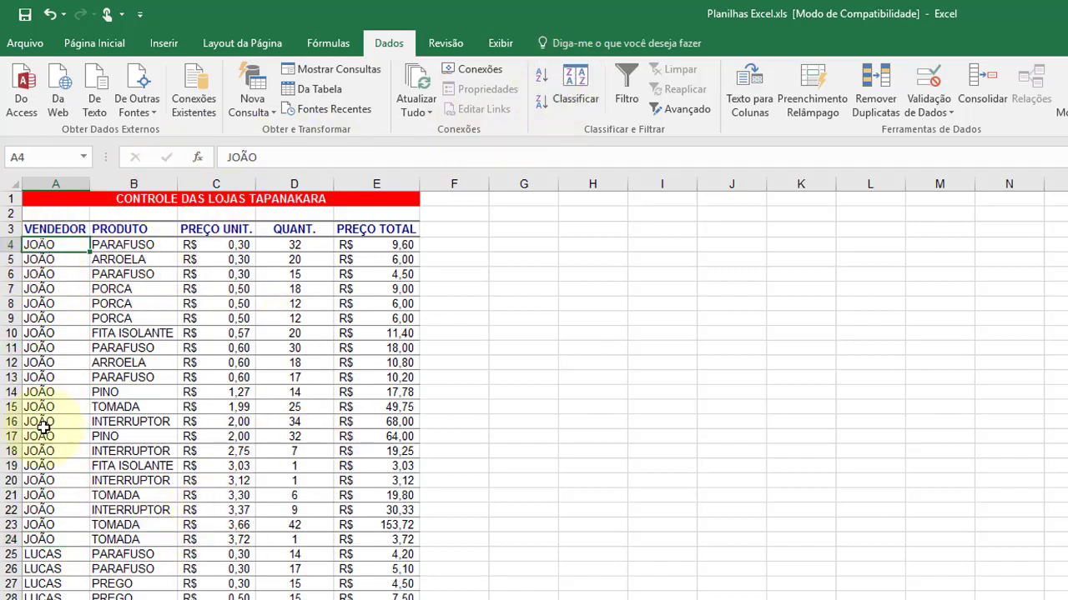
pyautogui.click(56, 260)
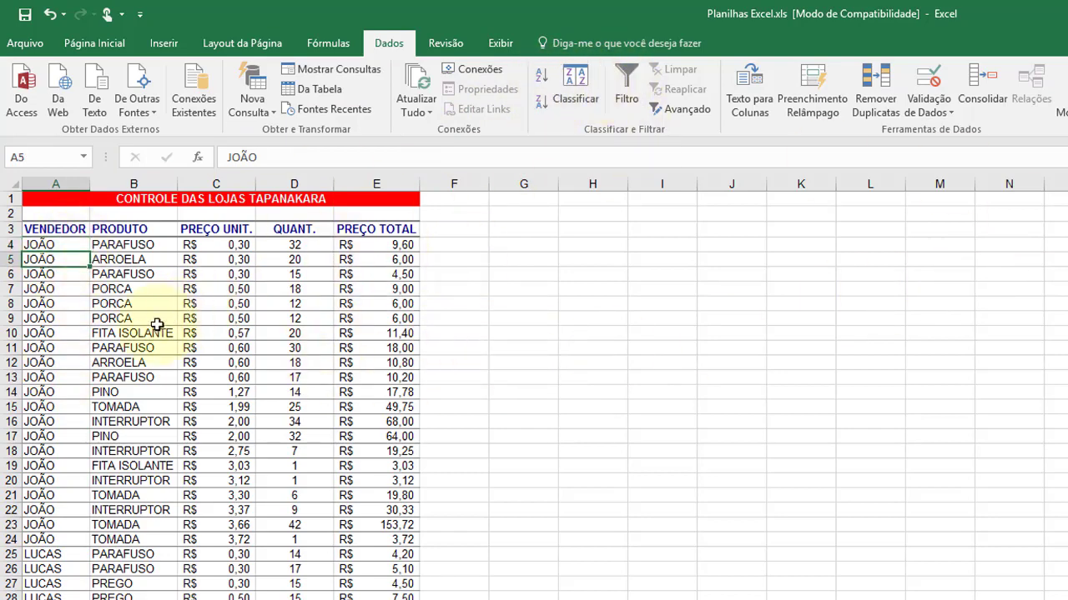
pyautogui.click(126, 349)
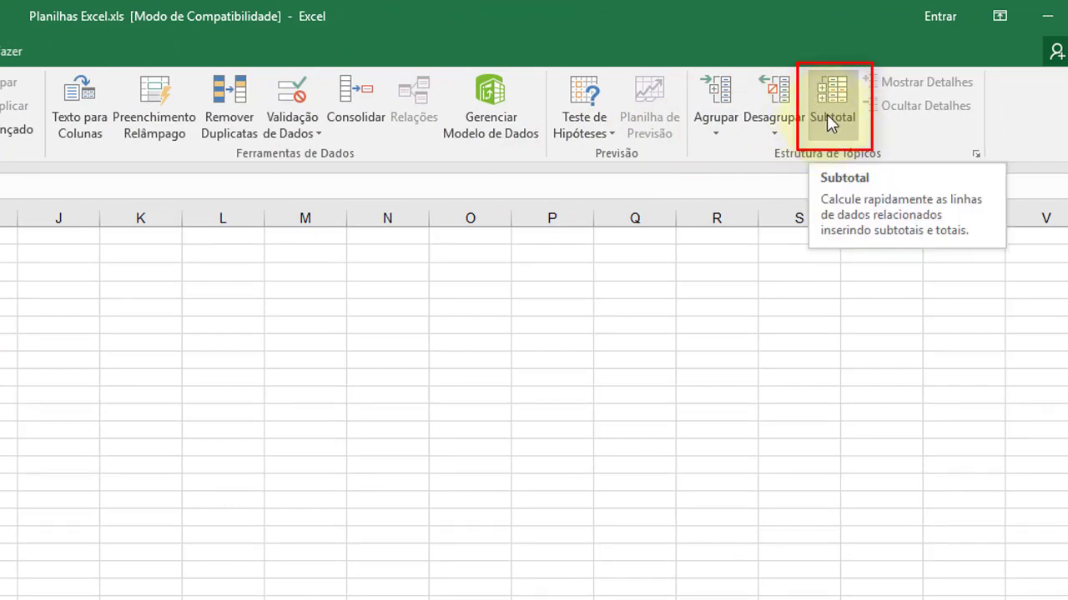
# - In Dados > Subtotal, set 'A cada alteração em' to VENDEDOR, summing QUANT. and PRECO TOTAL
pyautogui.click(828, 117)
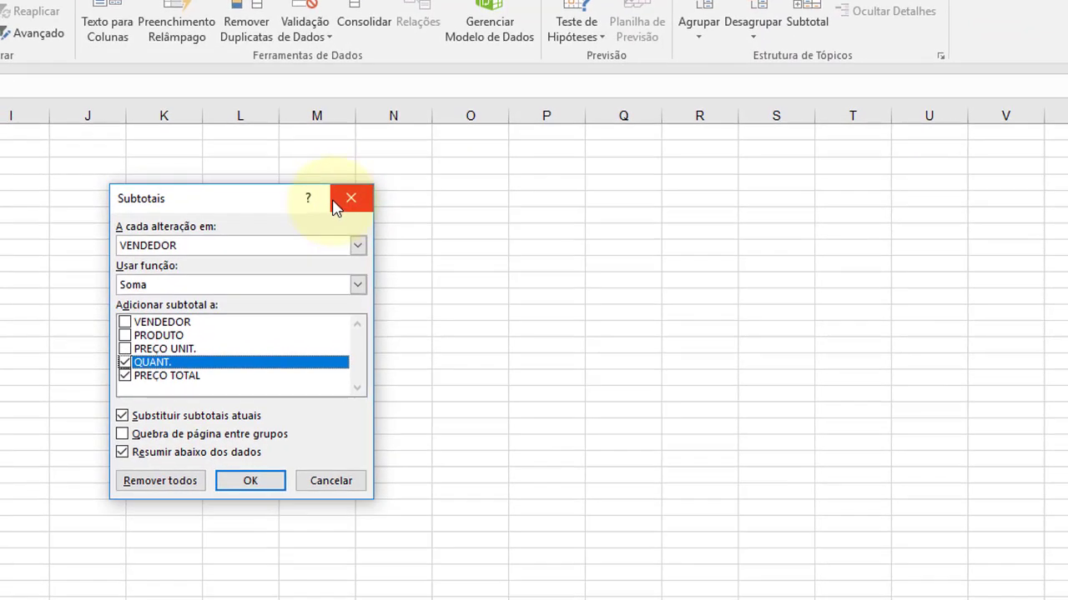
pyautogui.click(275, 252)
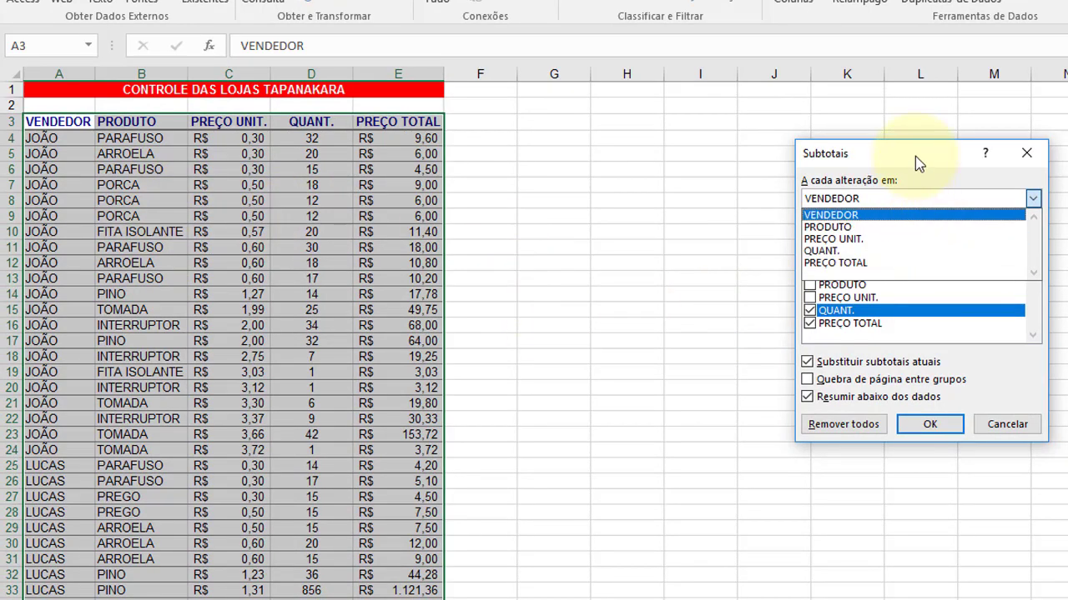
pyautogui.click(872, 213)
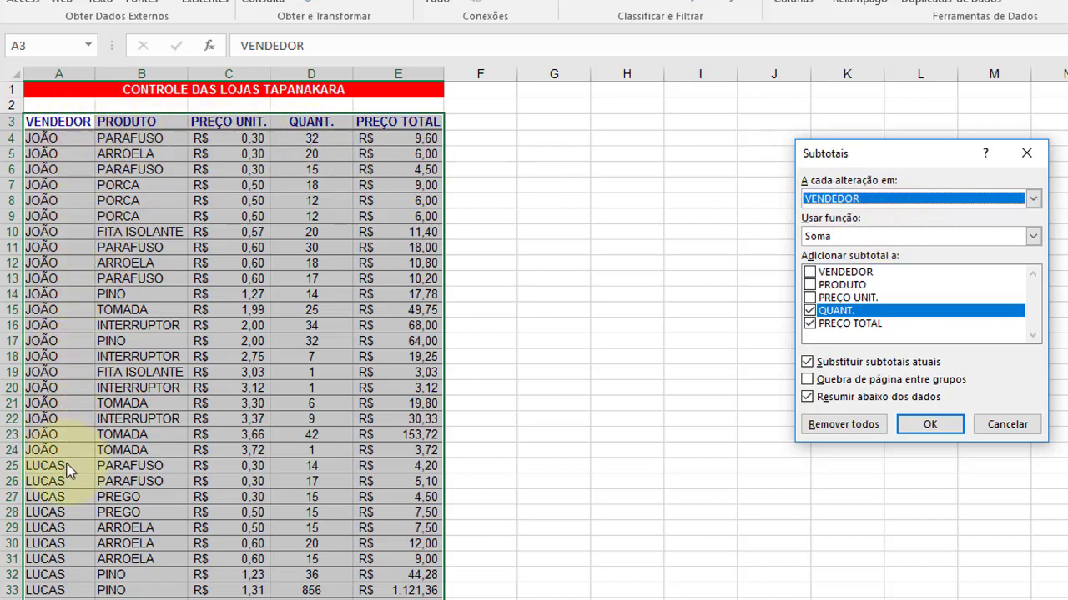
# - Keep Soma as the function and tick QUANT. and PRECO TOTAL under 'Adicionar subtotal a'
pyautogui.click(847, 236)
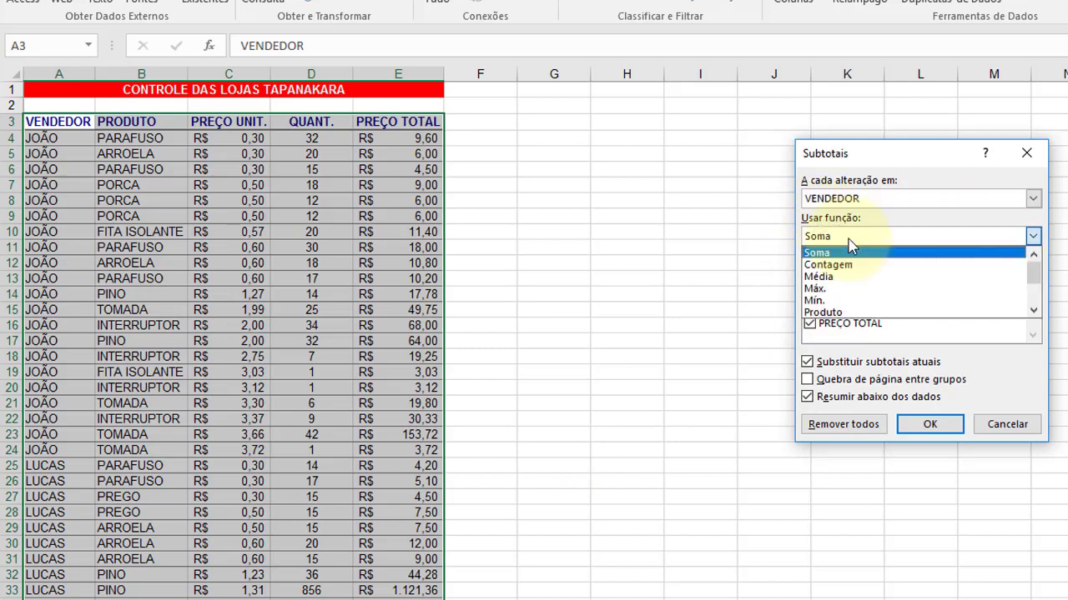
pyautogui.click(855, 240)
pyautogui.click(857, 238)
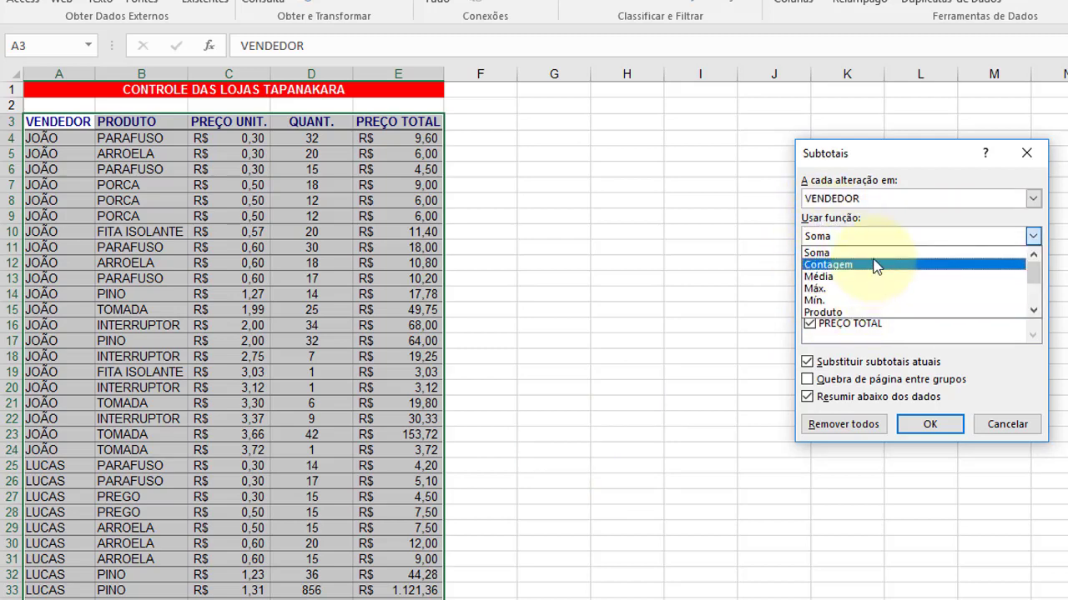
pyautogui.click(874, 254)
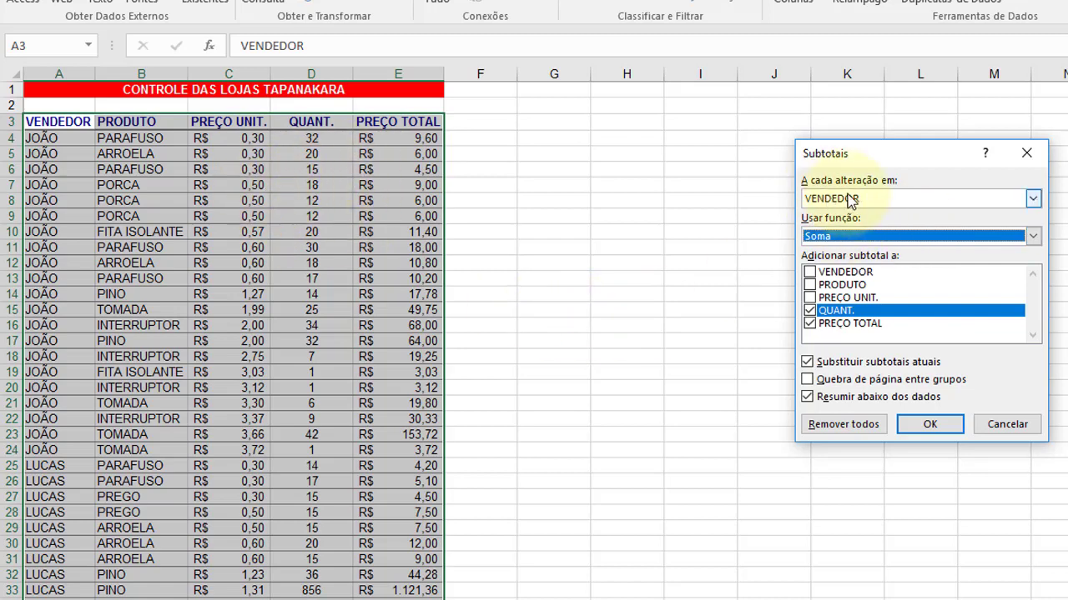
pyautogui.click(809, 311)
pyautogui.click(809, 323)
pyautogui.click(809, 311)
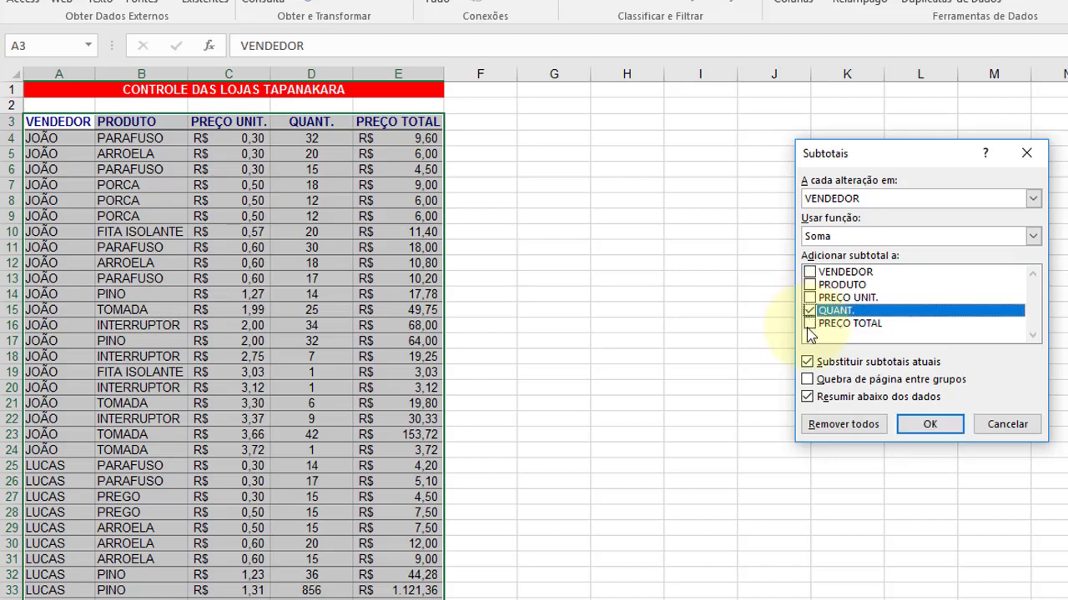
pyautogui.click(809, 324)
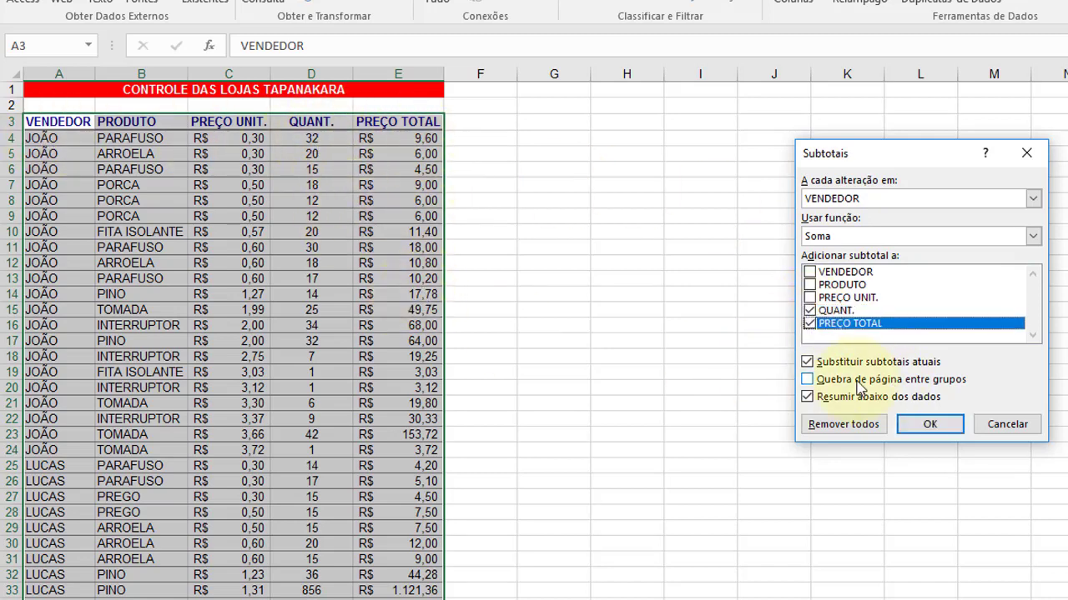
# - Apply the per-seller subtotals so JOÃO Total shows 366 units and R$ 524,00
pyautogui.click(929, 423)
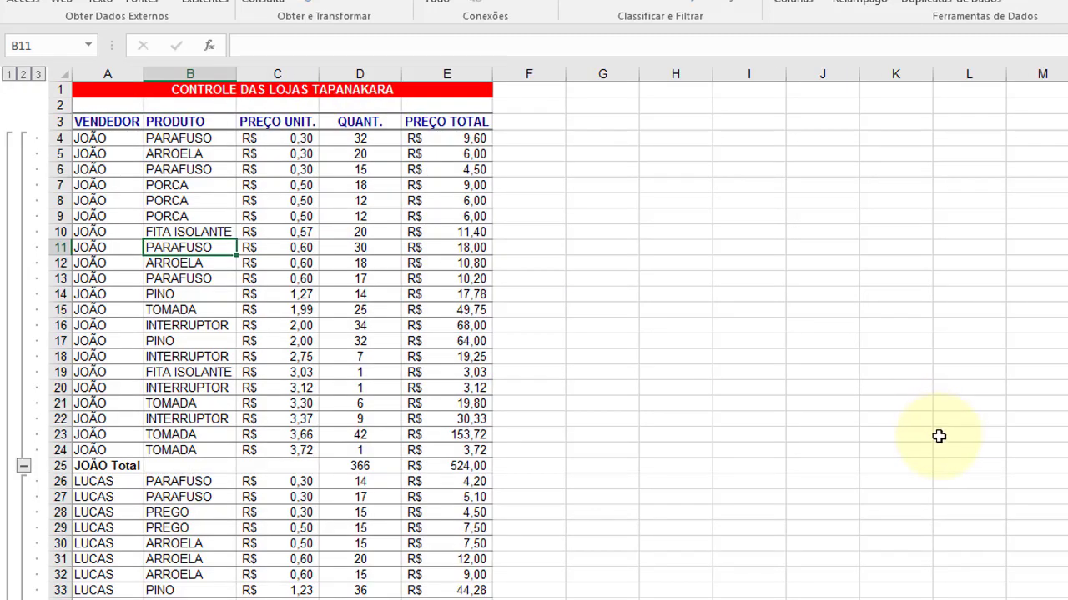
pyautogui.click(674, 370)
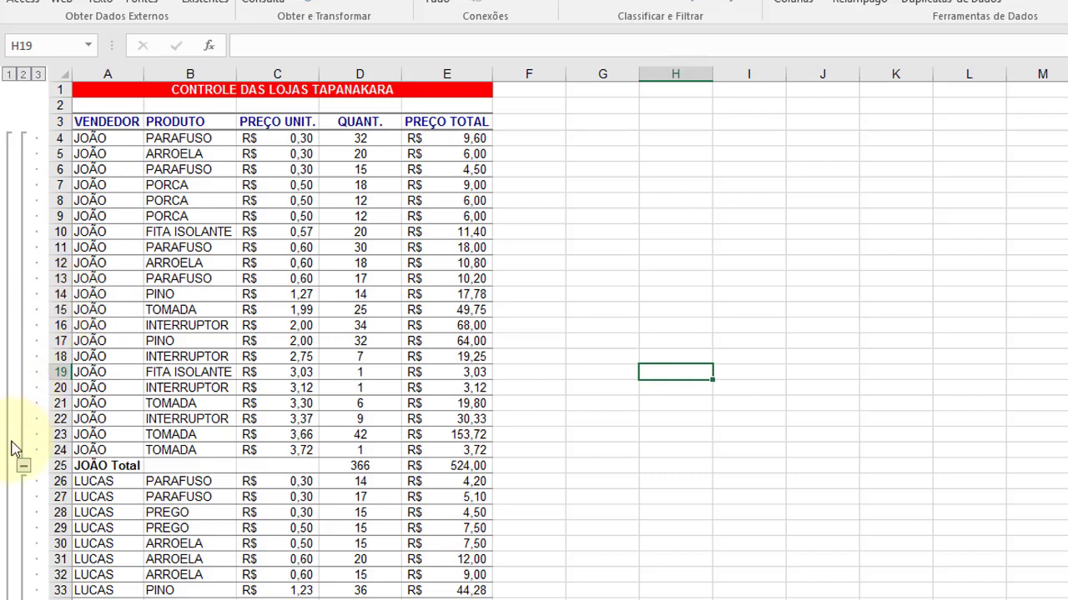
# - Collapse the three seller groups into their total rows with the outline minus buttons
pyautogui.click(23, 467)
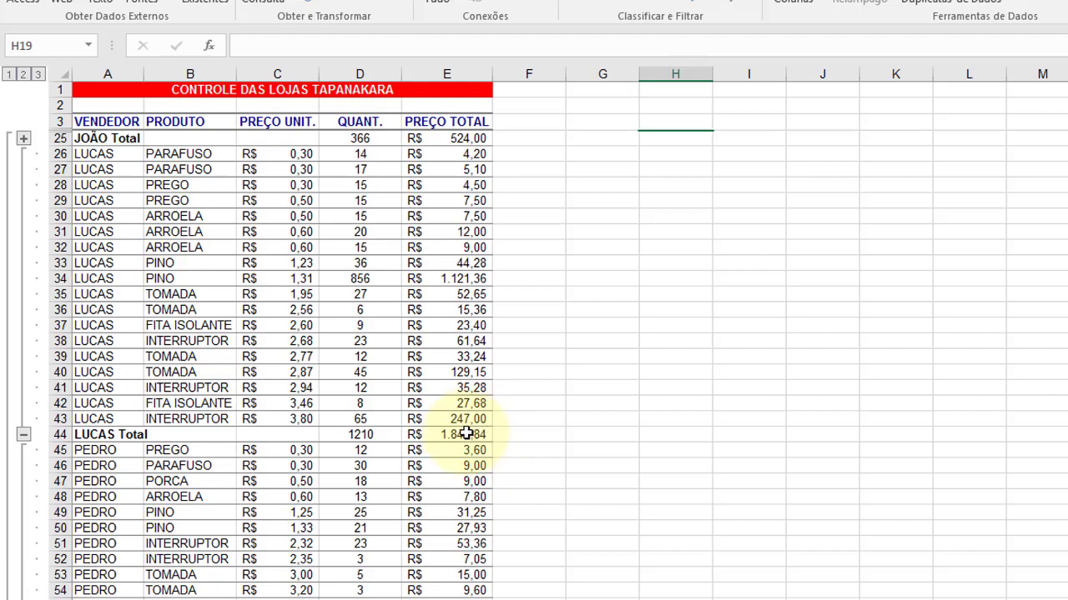
pyautogui.click(24, 435)
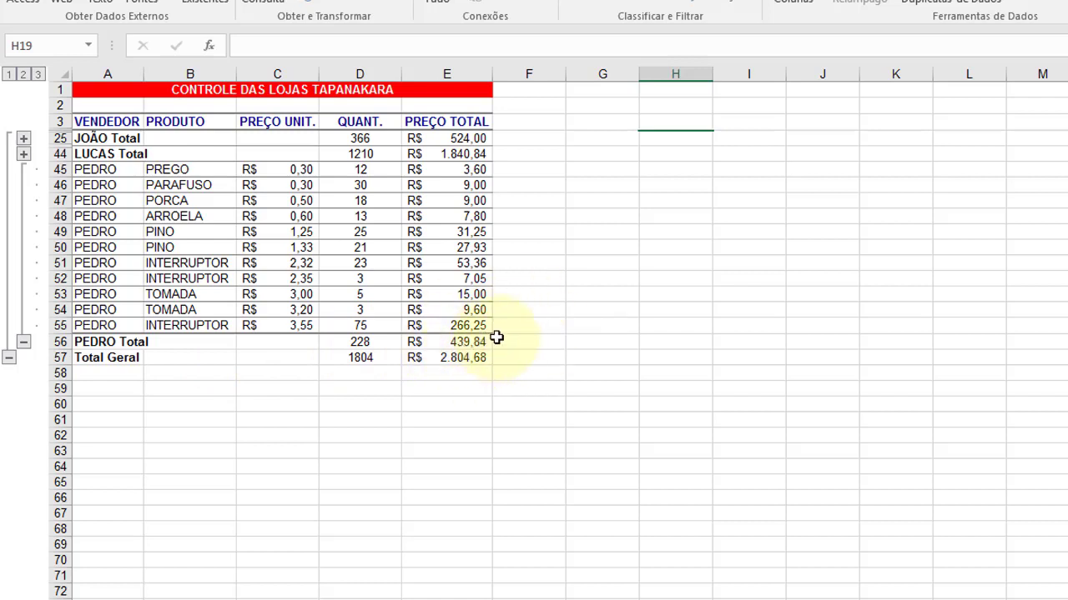
pyautogui.click(24, 344)
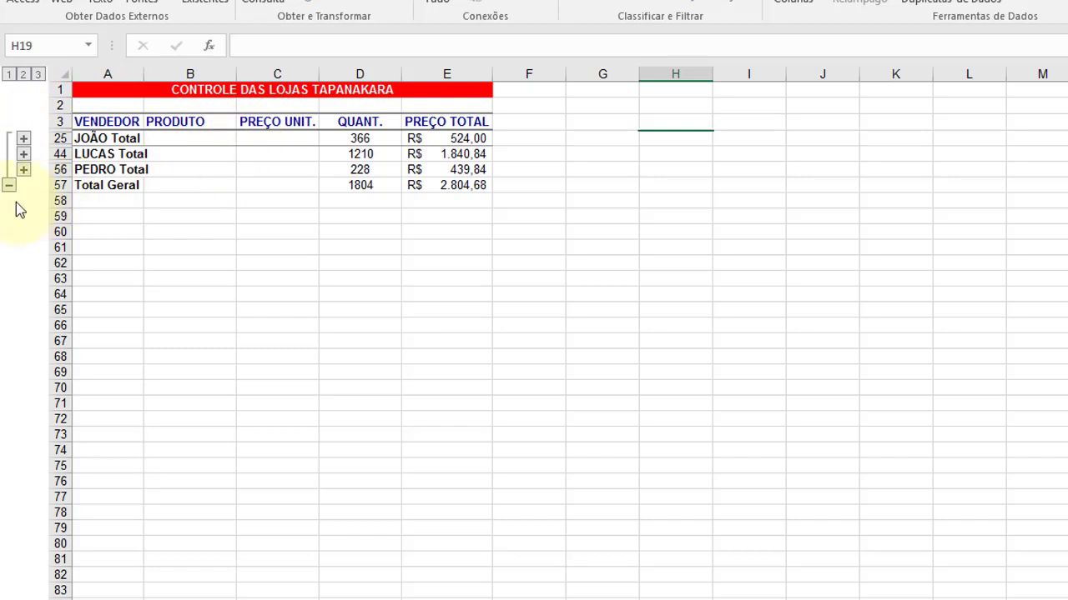
# - Try outline levels 1, 2 and 3, ending on level 2 with the seller totals
pyautogui.click(10, 187)
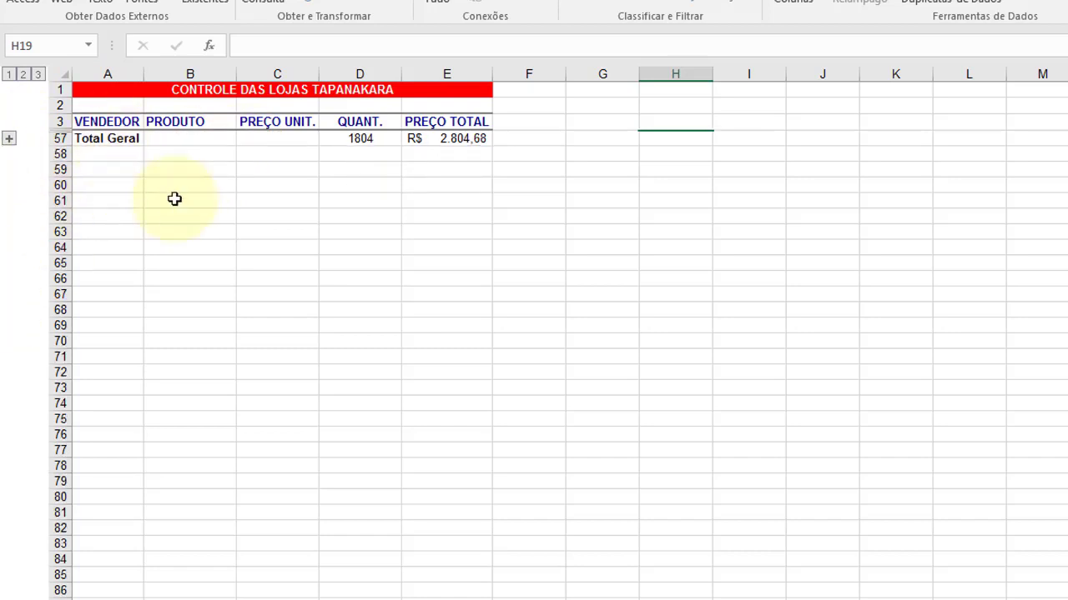
pyautogui.click(9, 139)
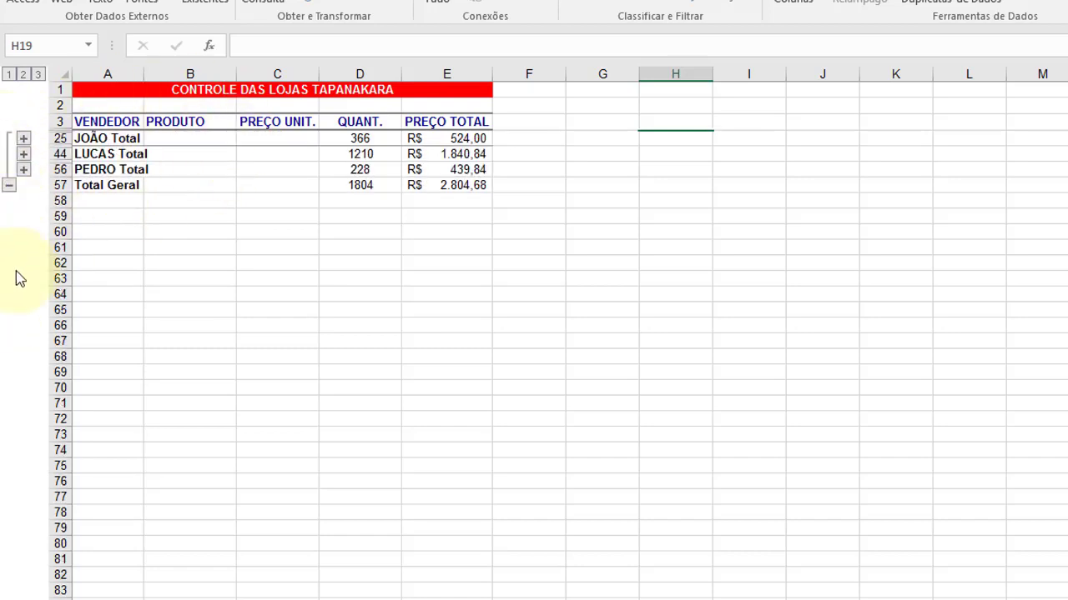
pyautogui.click(24, 170)
pyautogui.click(24, 153)
pyautogui.click(23, 139)
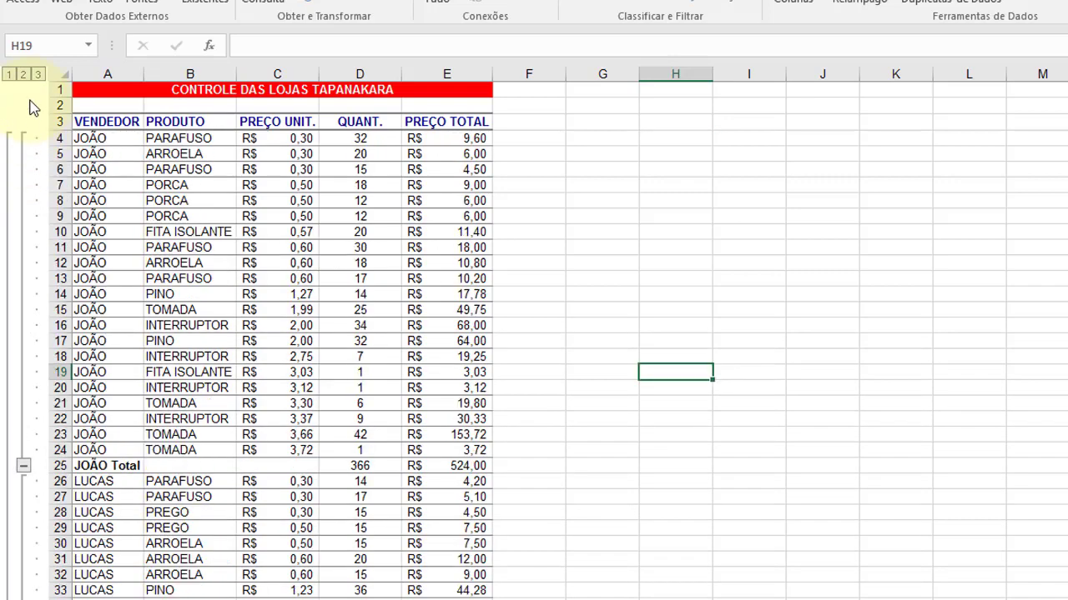
pyautogui.click(24, 75)
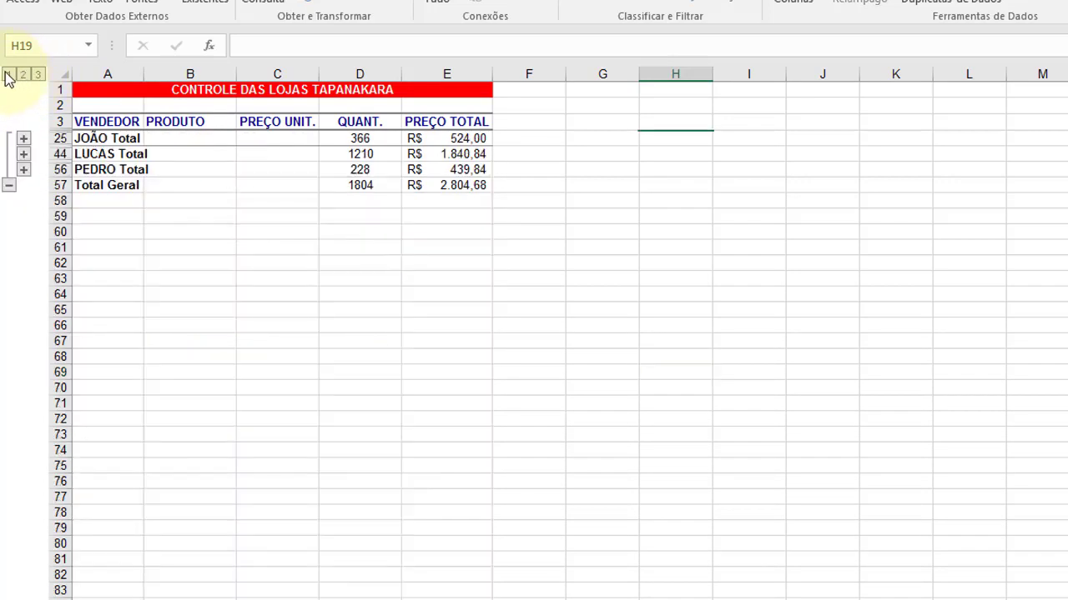
# - Switch among outline levels 1, 2 and 3, ending on level 2 seller totals
pyautogui.click(9, 76)
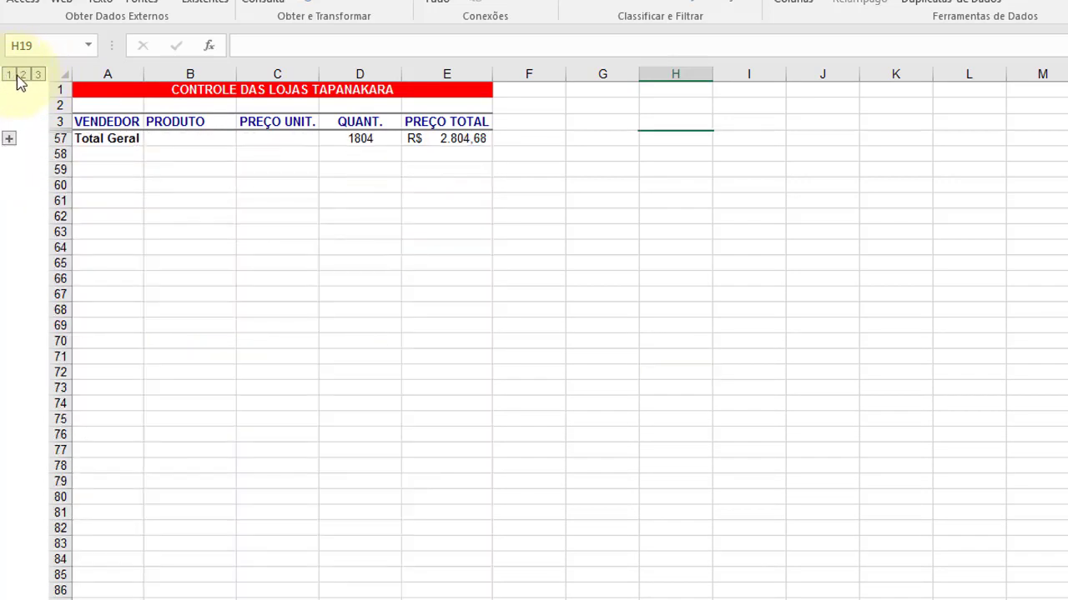
pyautogui.click(23, 75)
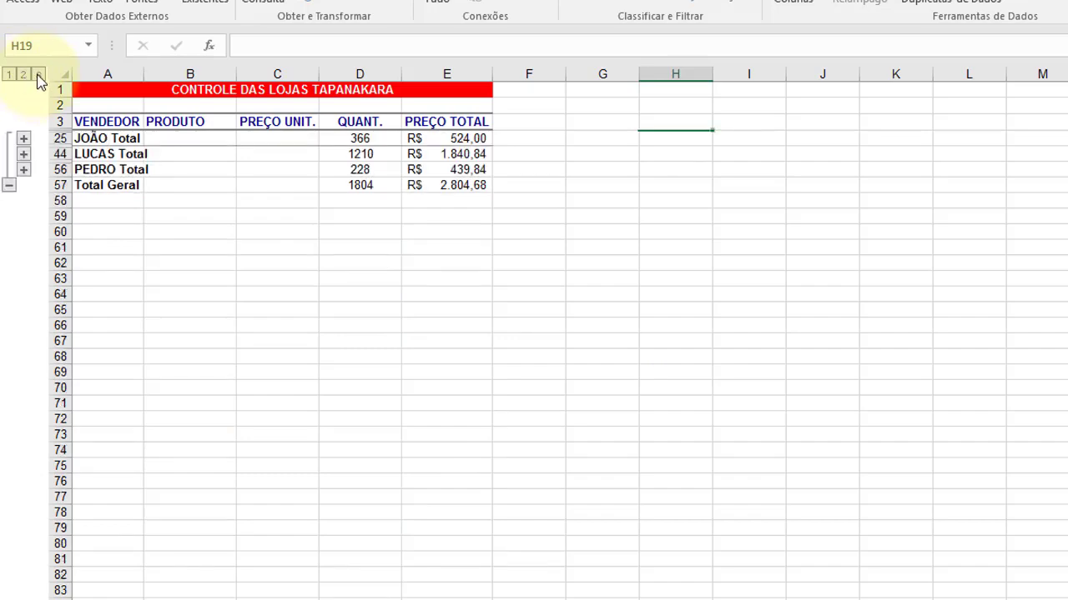
pyautogui.click(39, 75)
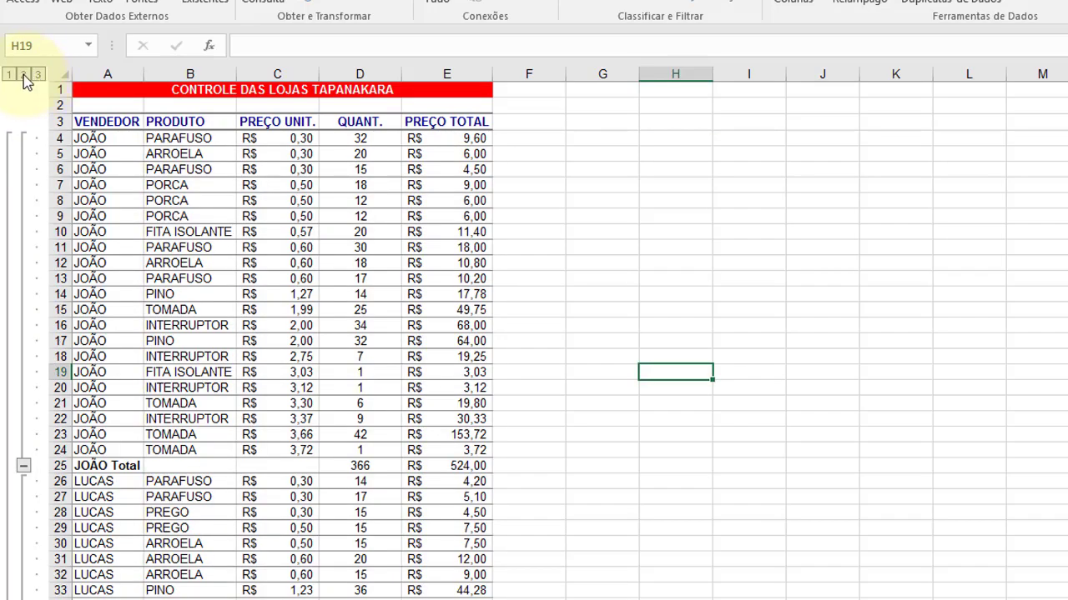
pyautogui.click(23, 74)
pyautogui.click(10, 75)
pyautogui.click(23, 74)
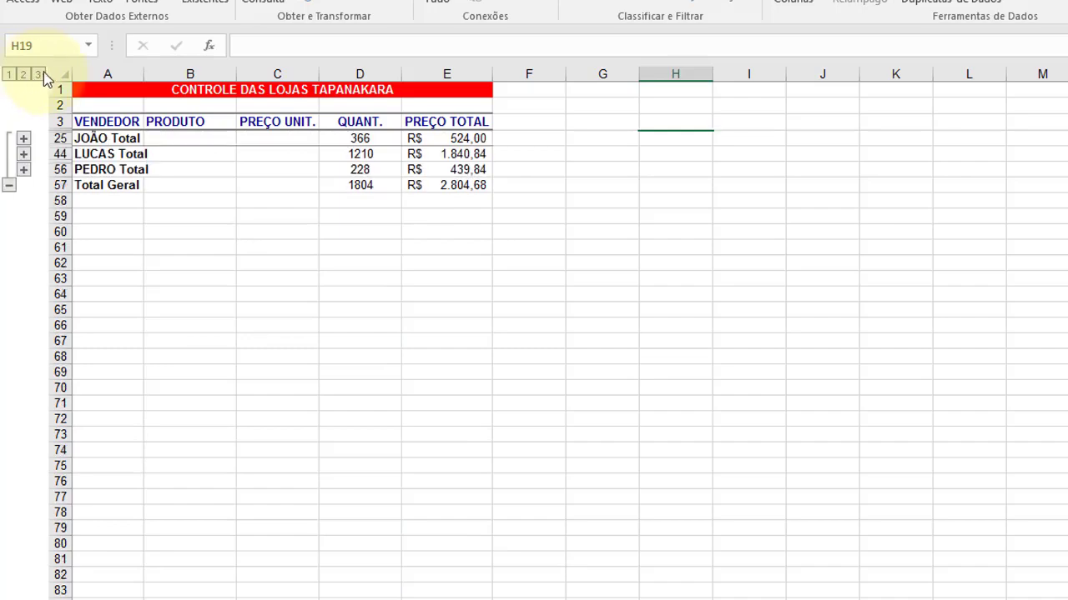
pyautogui.click(38, 74)
pyautogui.click(192, 283)
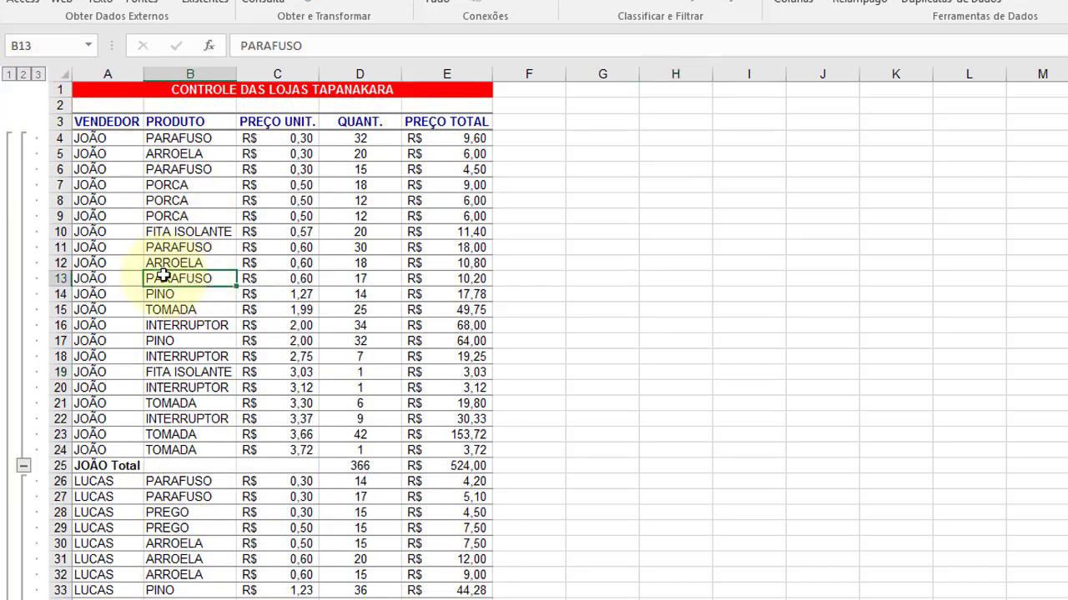
pyautogui.click(23, 75)
pyautogui.click(380, 250)
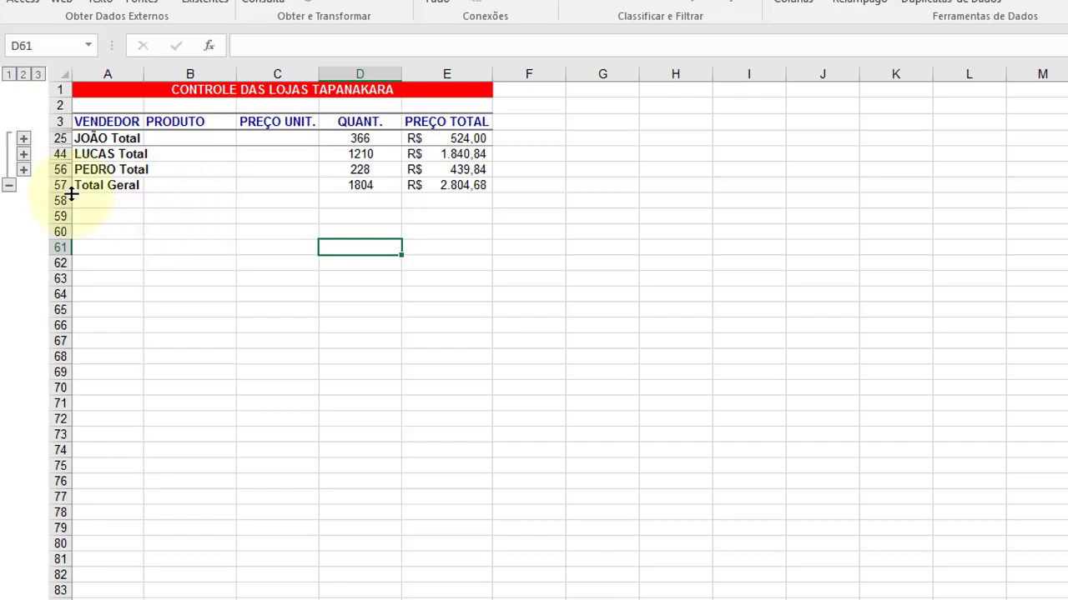
# - Expand each seller group with the plus buttons and select product cells in the table
pyautogui.click(23, 170)
pyautogui.click(23, 153)
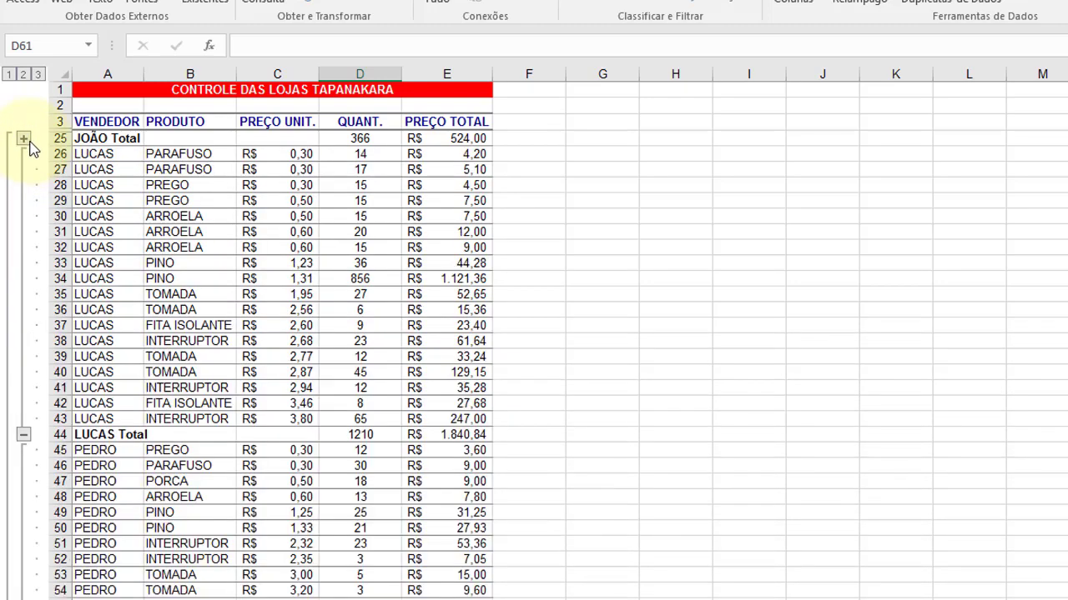
pyautogui.click(23, 138)
pyautogui.click(210, 169)
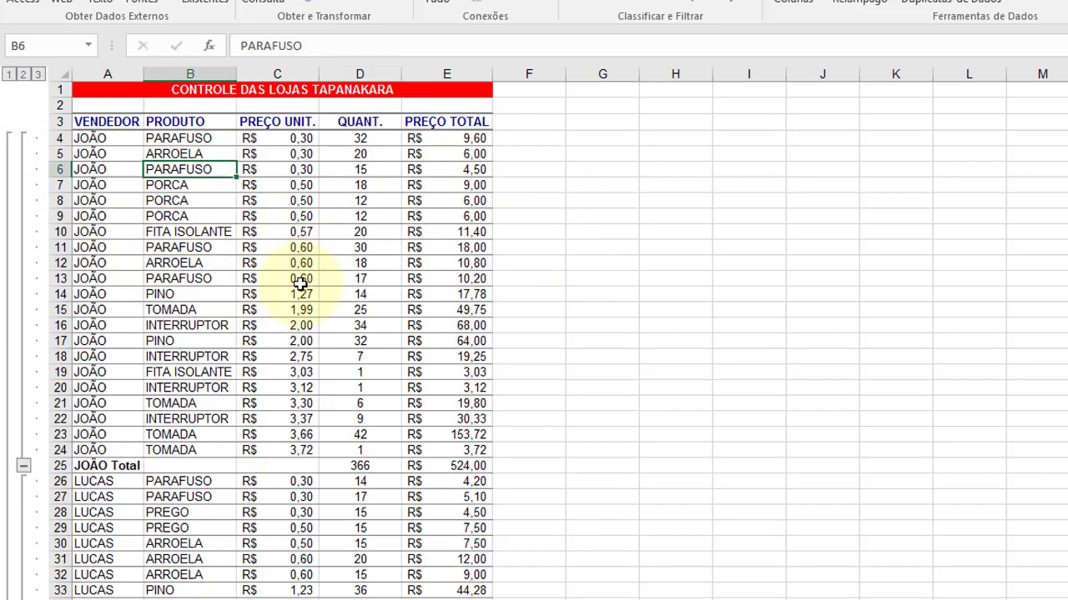
pyautogui.click(167, 294)
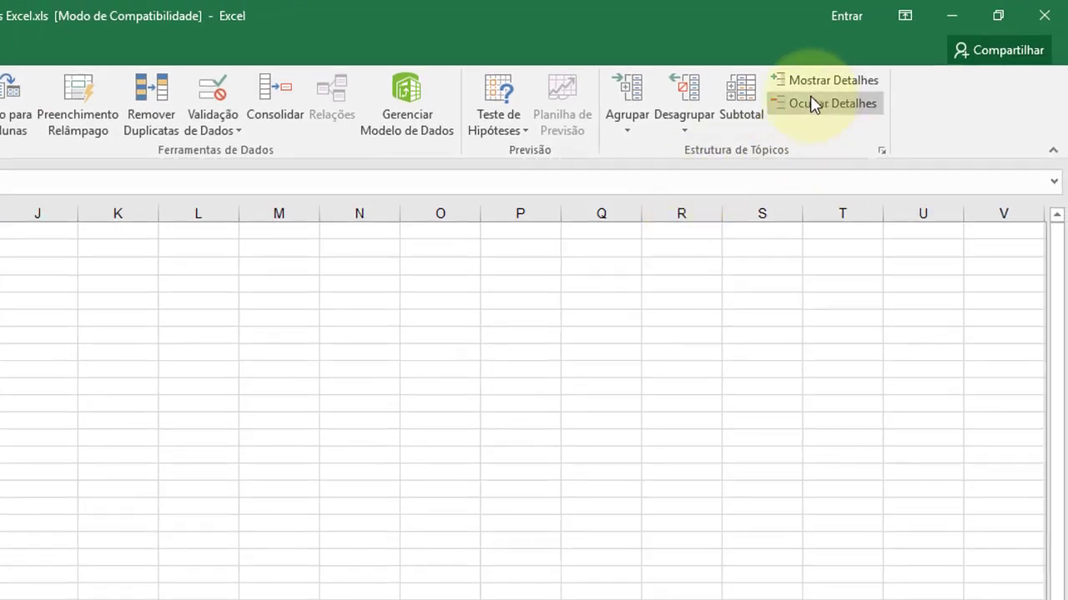
# - Remove all existing seller subtotals from the sales table
pyautogui.click(781, 88)
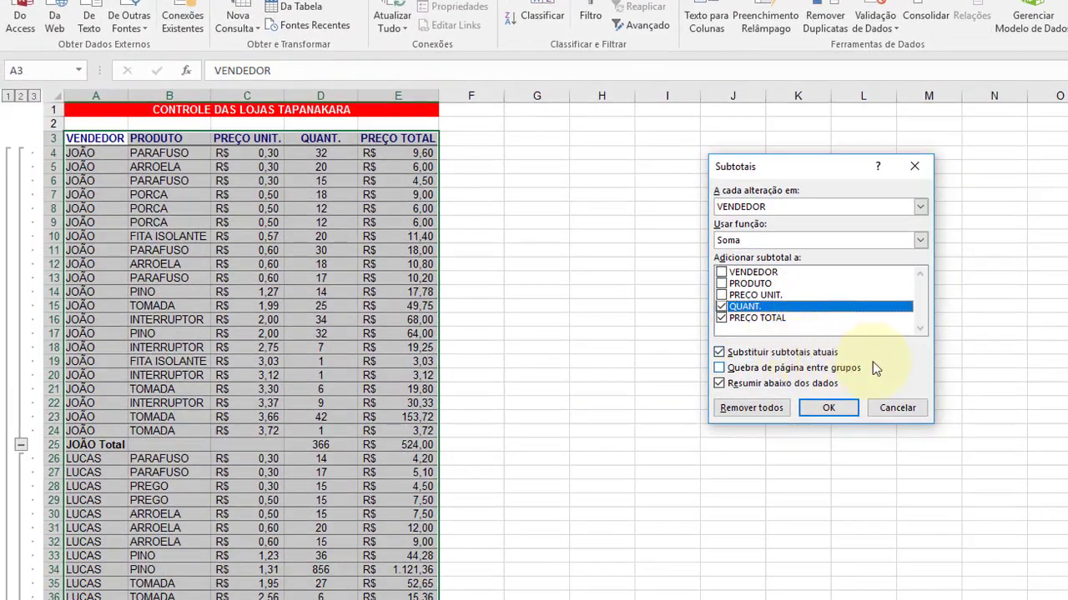
pyautogui.click(766, 410)
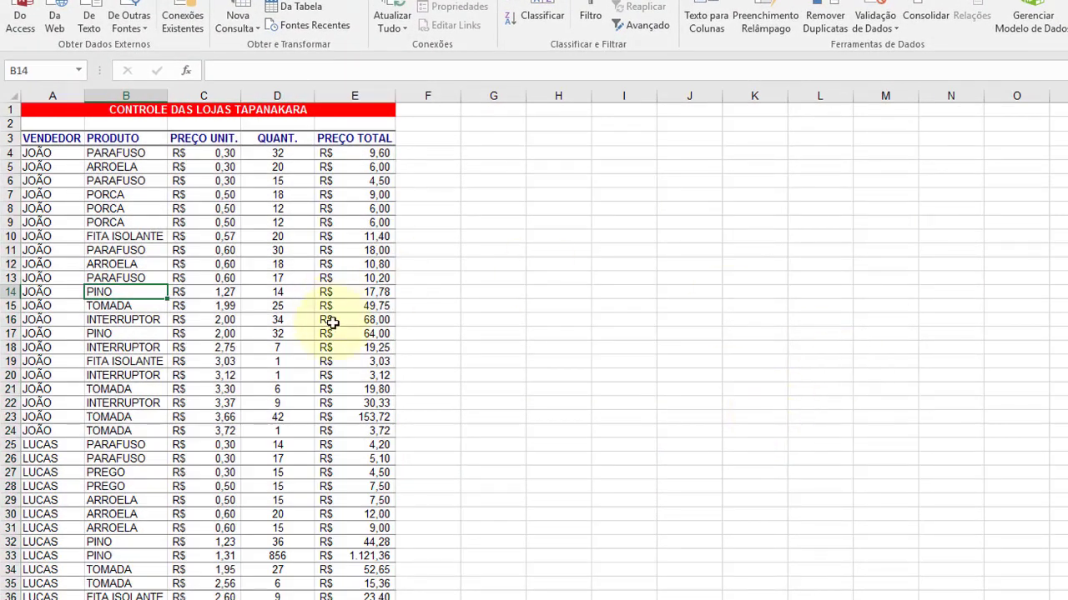
pyautogui.click(250, 304)
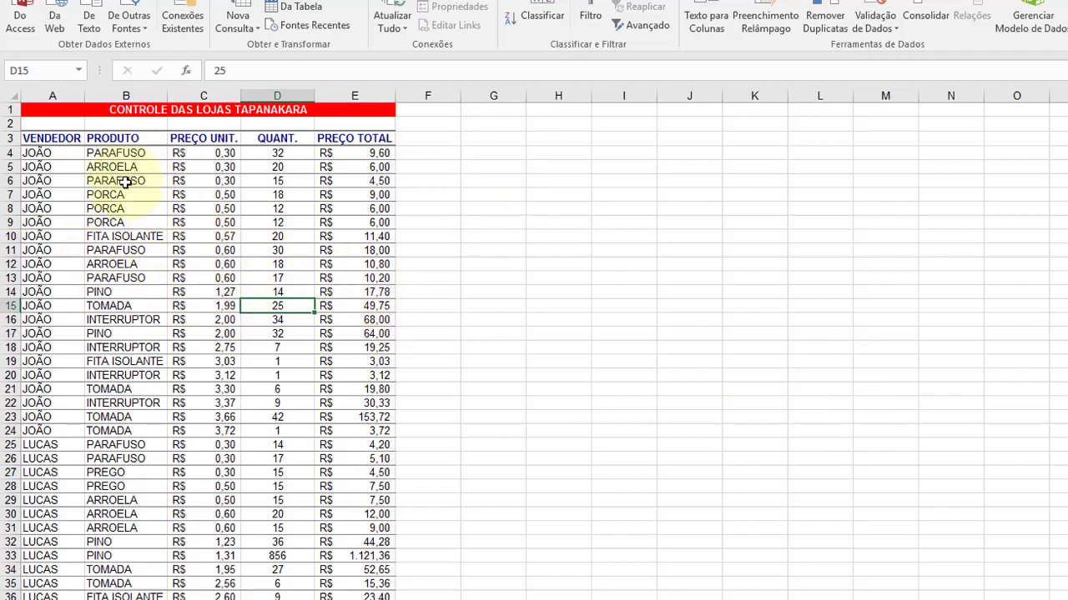
# - Sort the rows A to Z by PRODUTO so ARROELA comes first
pyautogui.click(121, 154)
pyautogui.click(121, 208)
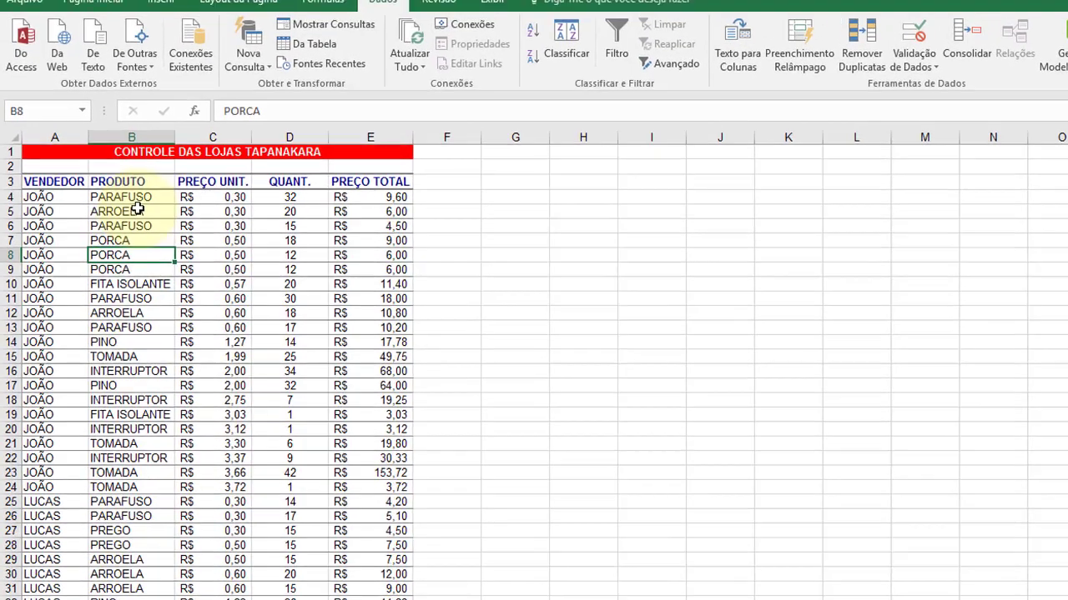
pyautogui.click(138, 269)
pyautogui.click(147, 255)
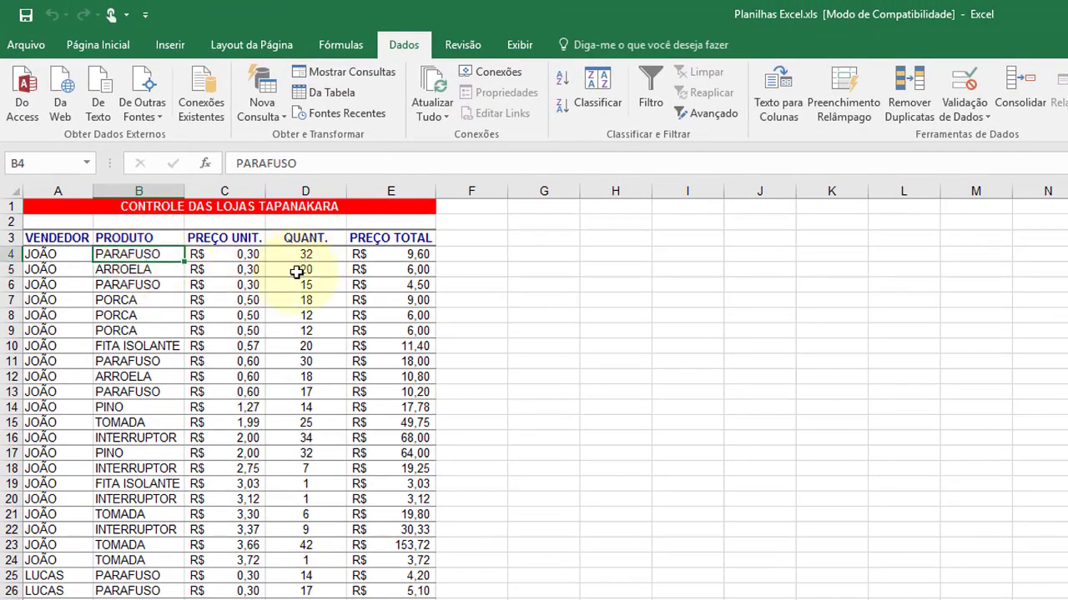
pyautogui.click(142, 314)
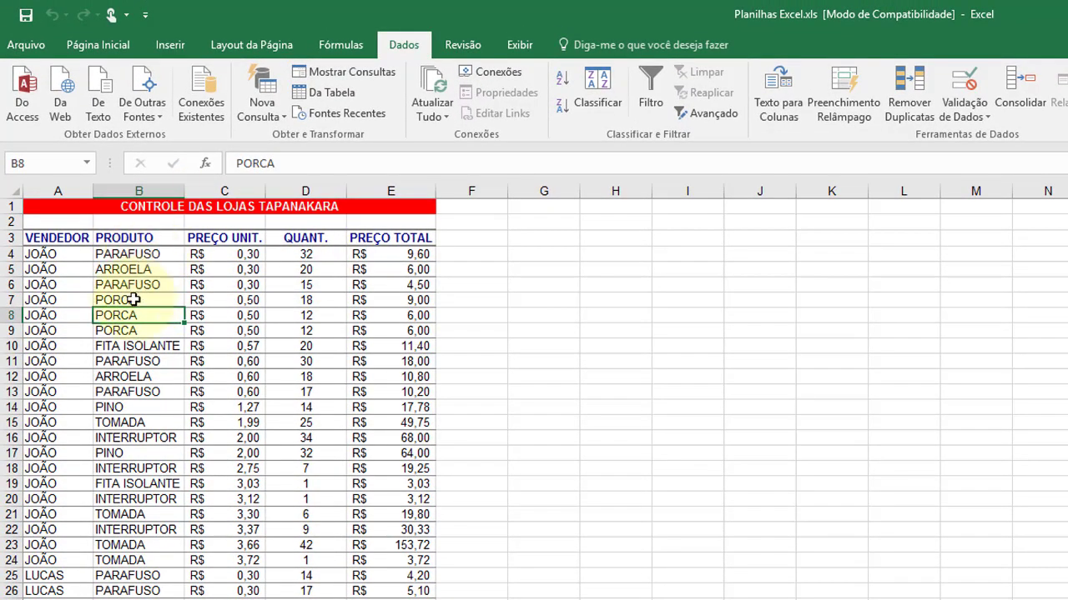
pyautogui.click(562, 81)
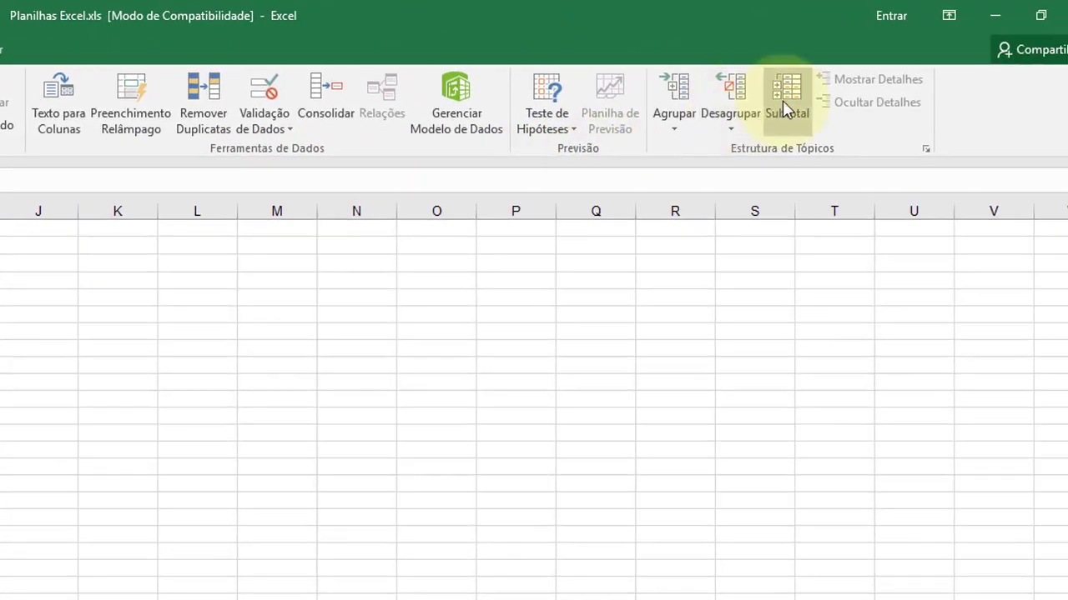
pyautogui.click(784, 102)
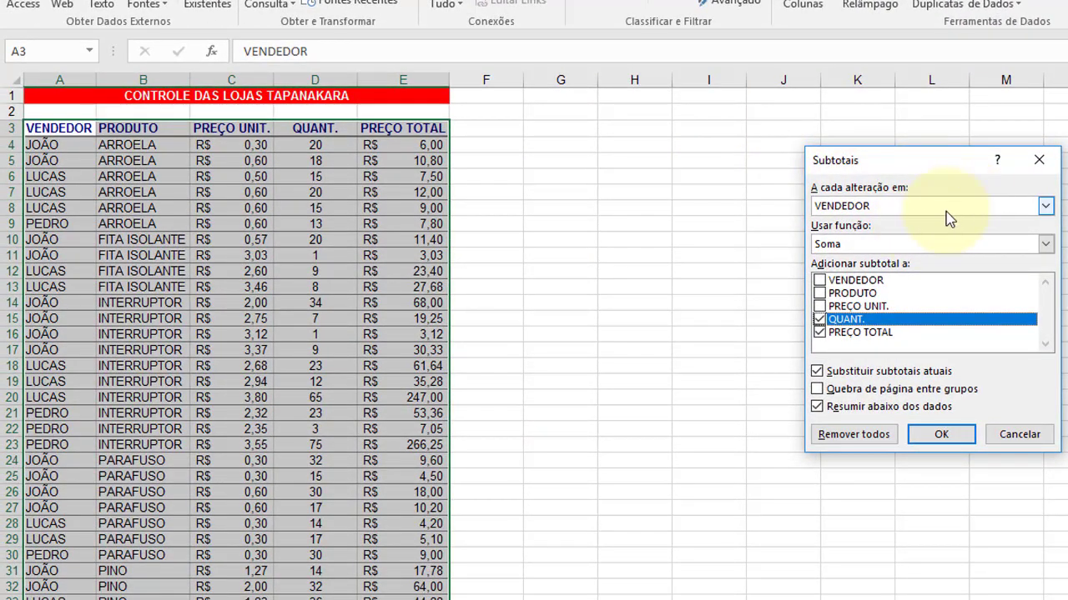
# - Subtotal at each change in PRODUTO, summing QUANT. and PREÇO TOTAL
pyautogui.click(843, 205)
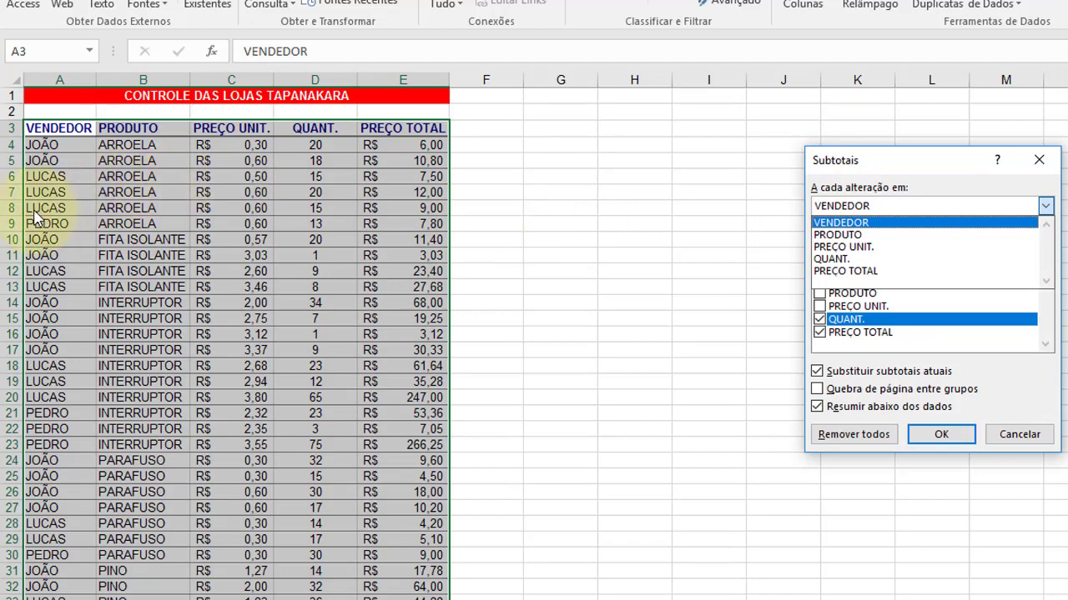
pyautogui.click(862, 239)
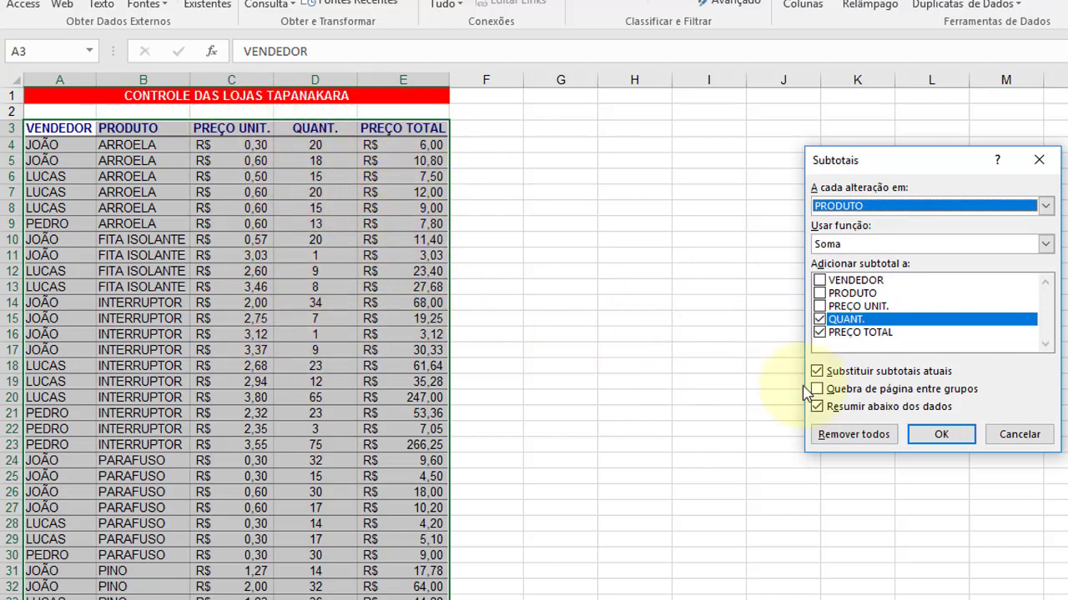
pyautogui.click(936, 436)
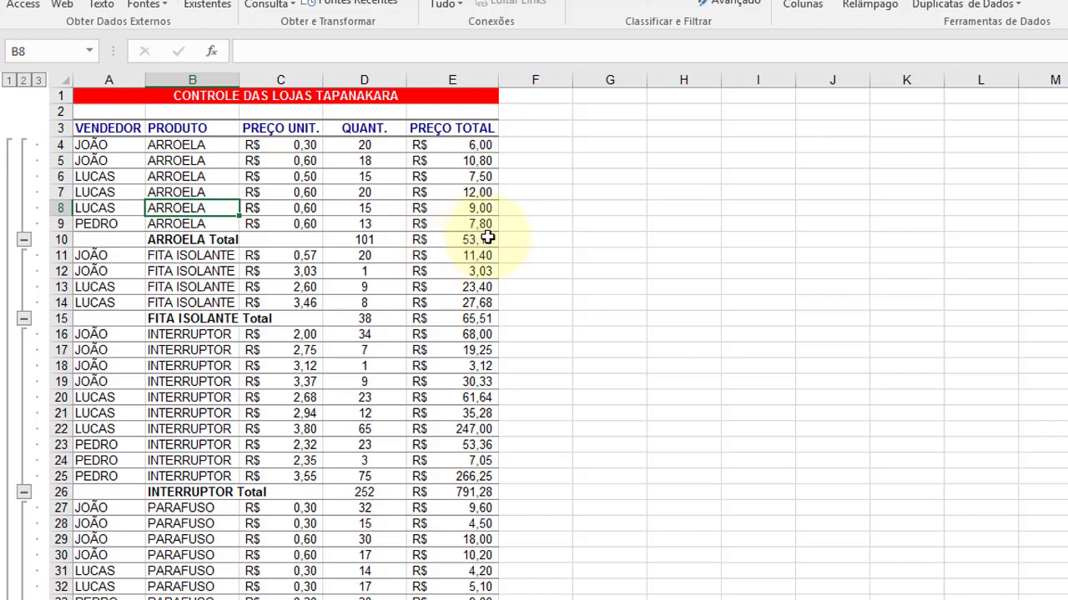
# - Collapse the ARROELA through TOMADA product groups, leaving only their totals and Total Geral
pyautogui.click(376, 242)
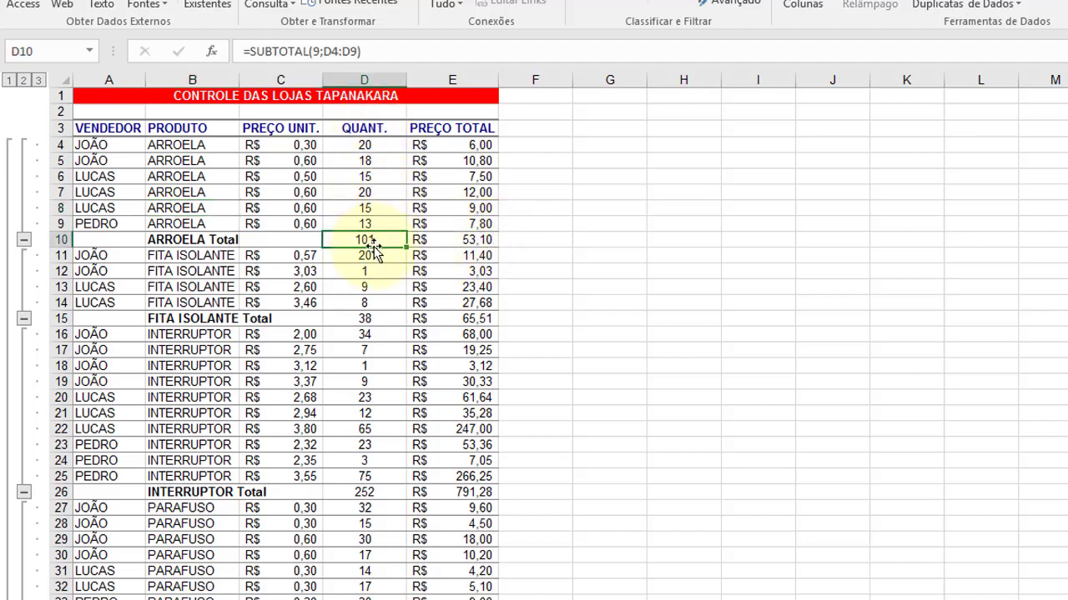
pyautogui.click(24, 244)
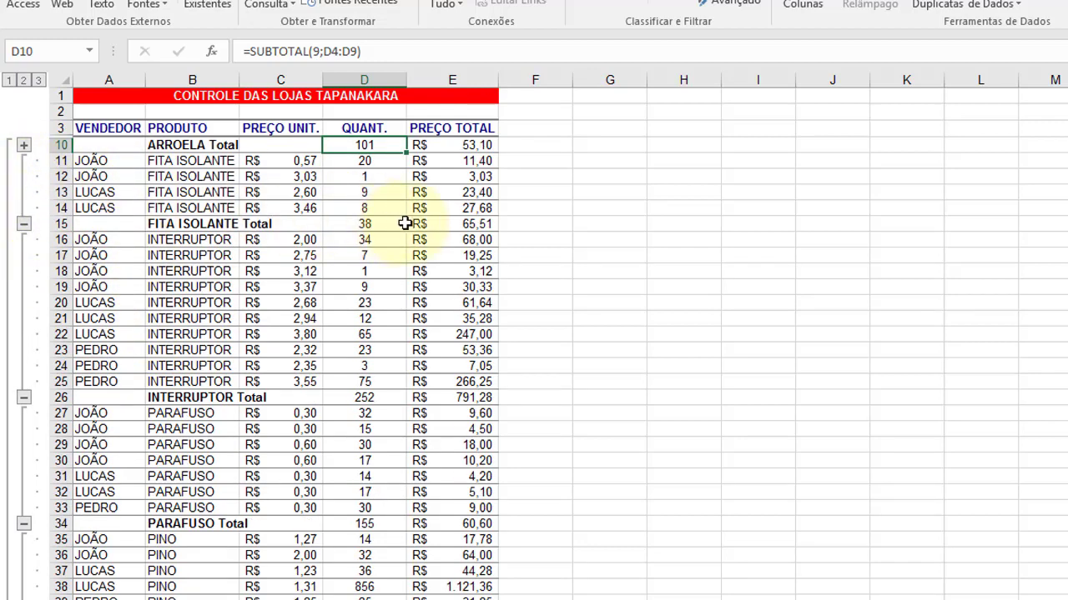
pyautogui.click(24, 225)
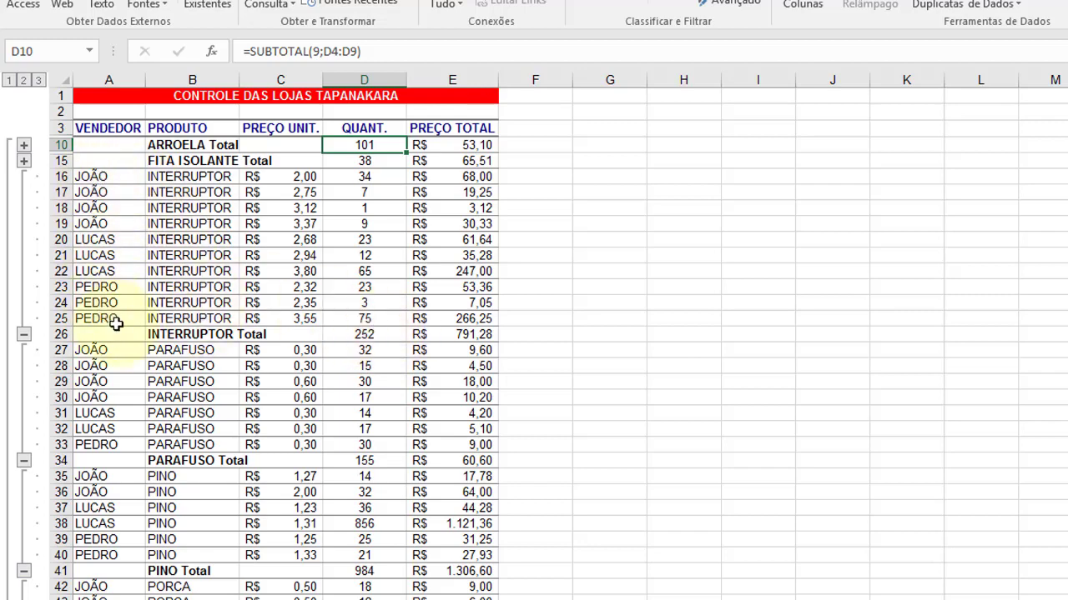
pyautogui.click(24, 335)
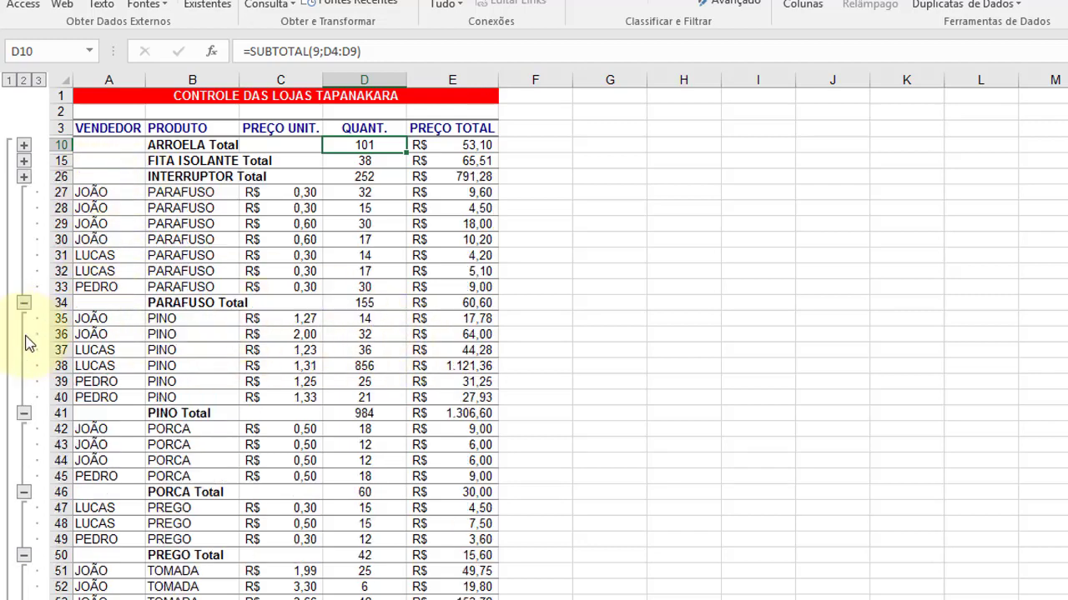
pyautogui.click(24, 302)
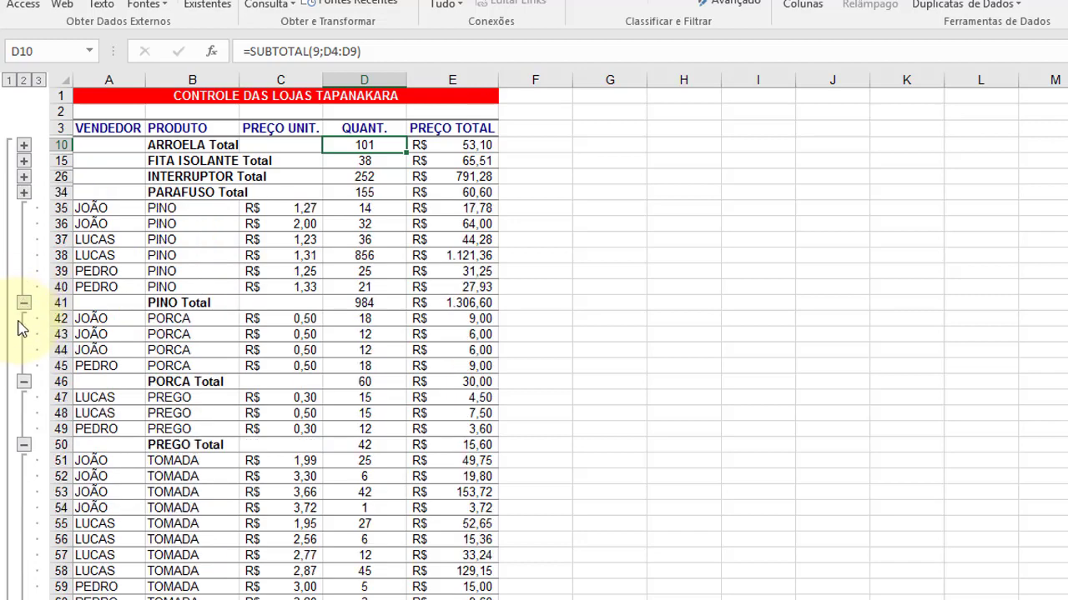
pyautogui.click(24, 303)
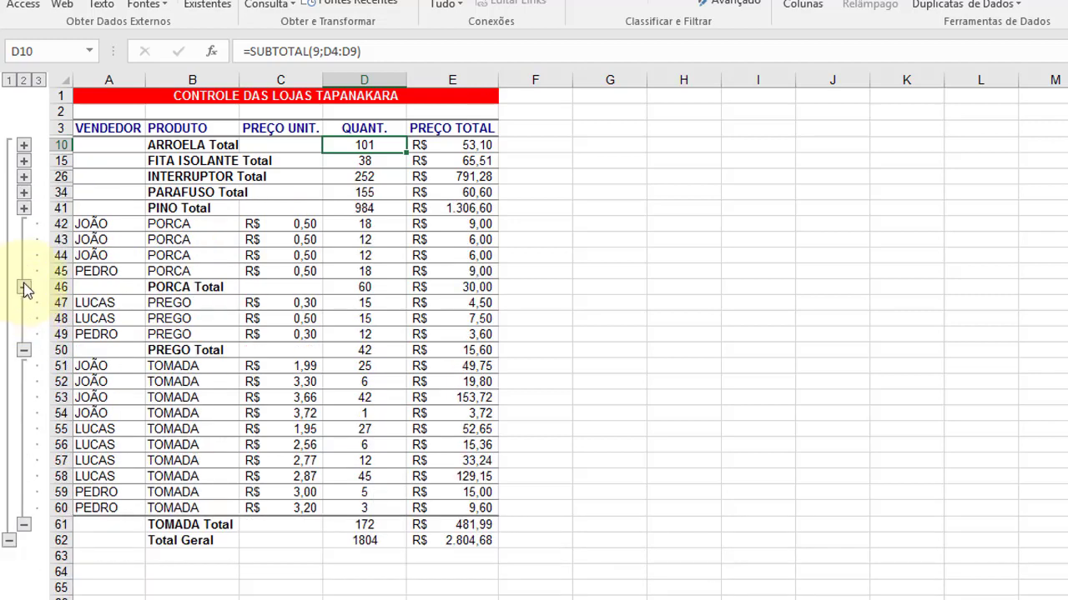
pyautogui.click(24, 287)
pyautogui.click(24, 287)
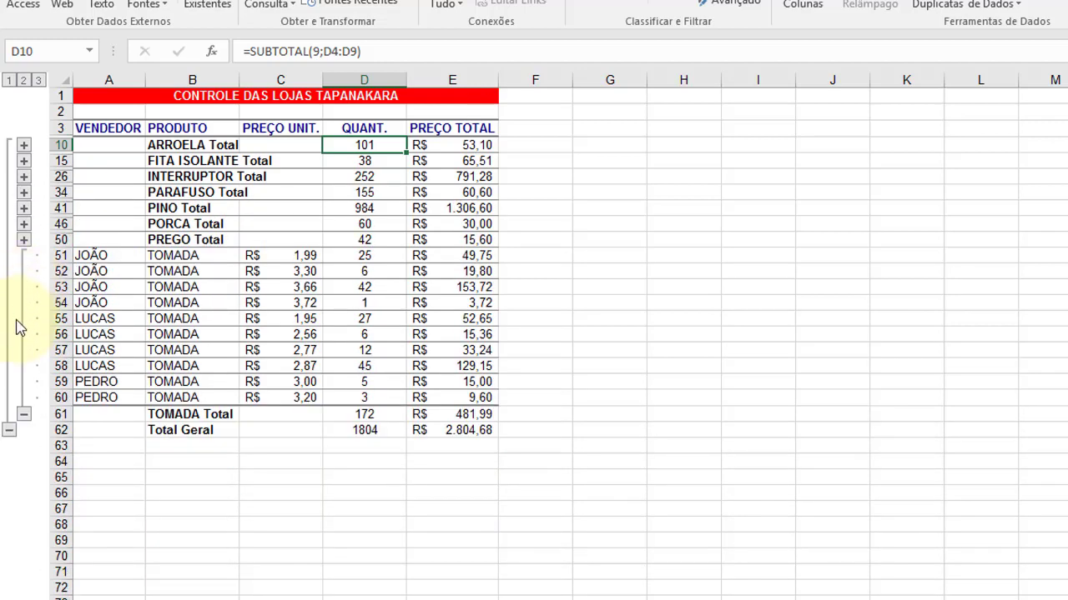
pyautogui.click(24, 415)
pyautogui.click(302, 405)
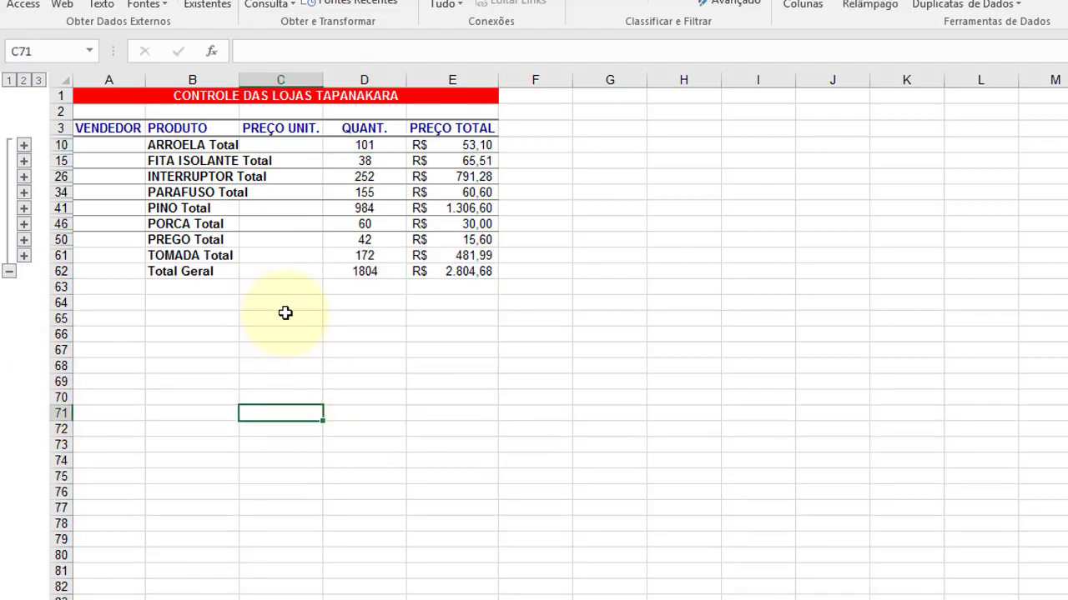
pyautogui.click(284, 315)
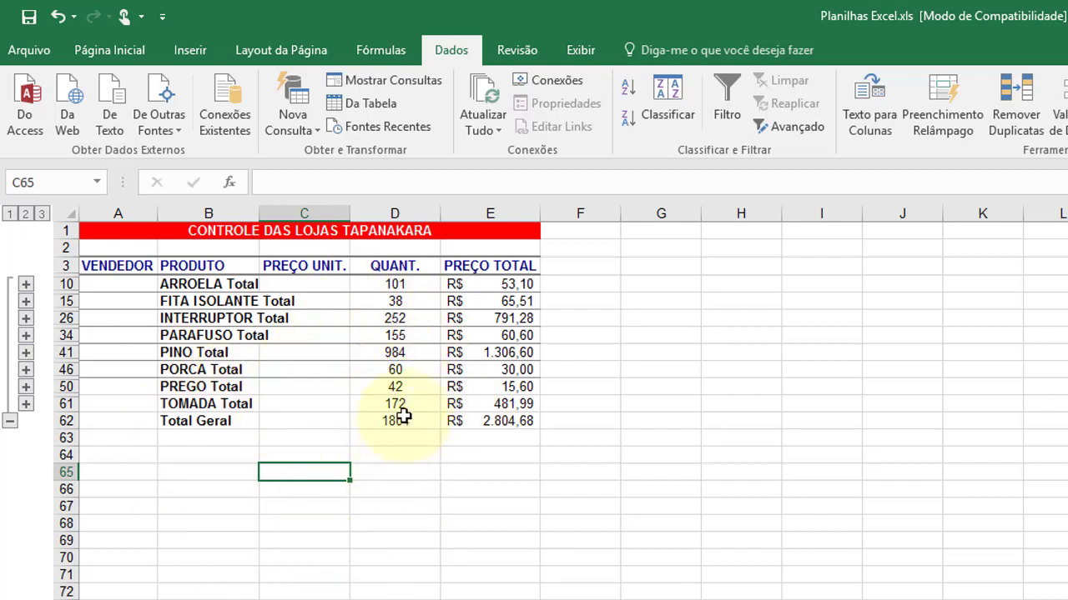
# - Switch among outline levels 1, 2 and 3, ending on level 3 with all rows shown
pyautogui.click(418, 387)
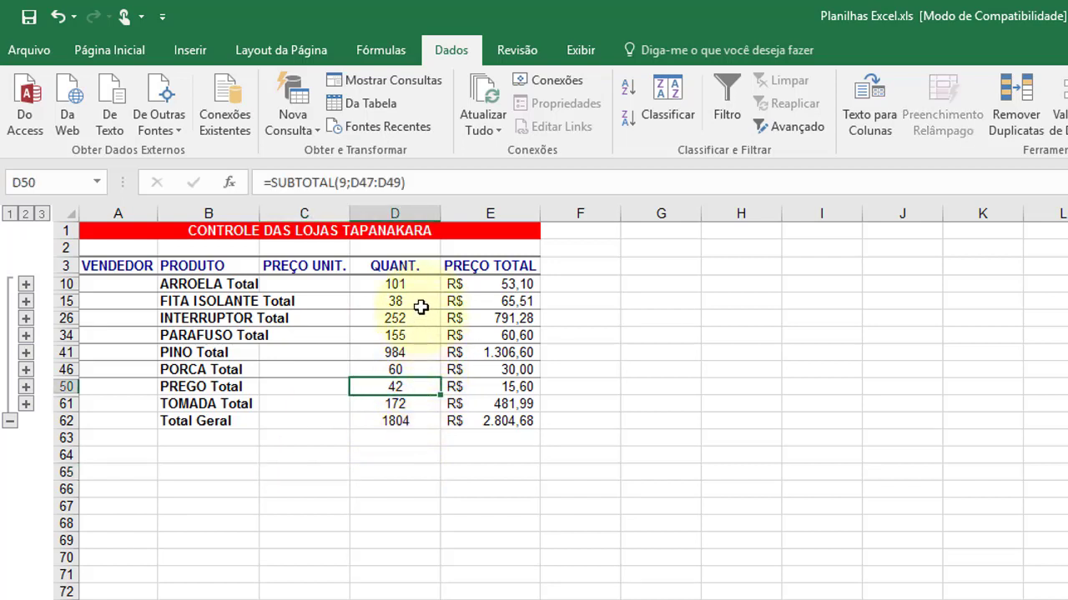
pyautogui.click(425, 351)
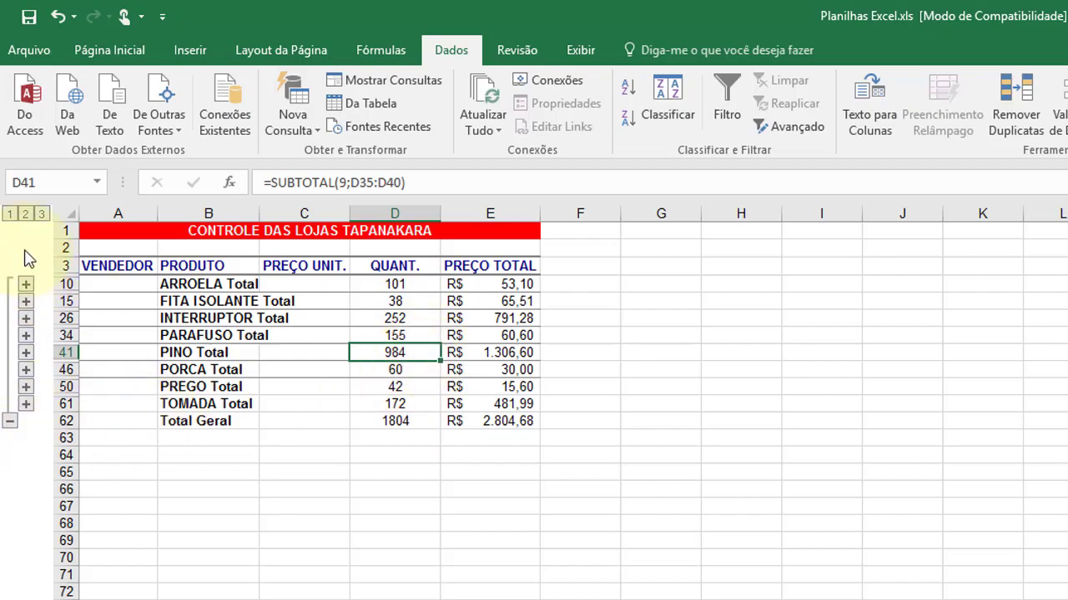
pyautogui.click(10, 215)
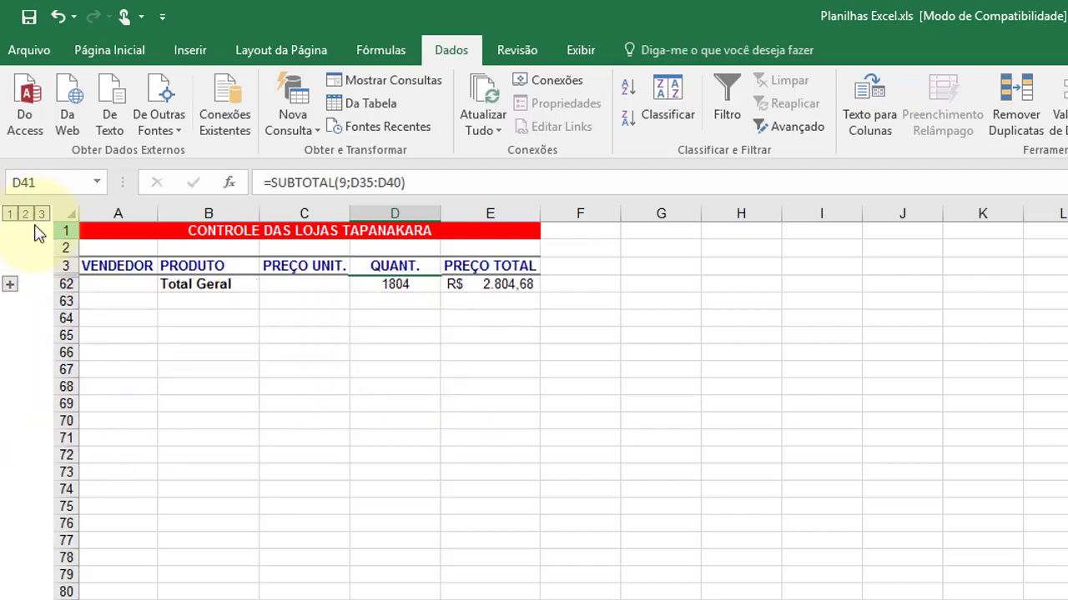
pyautogui.click(40, 215)
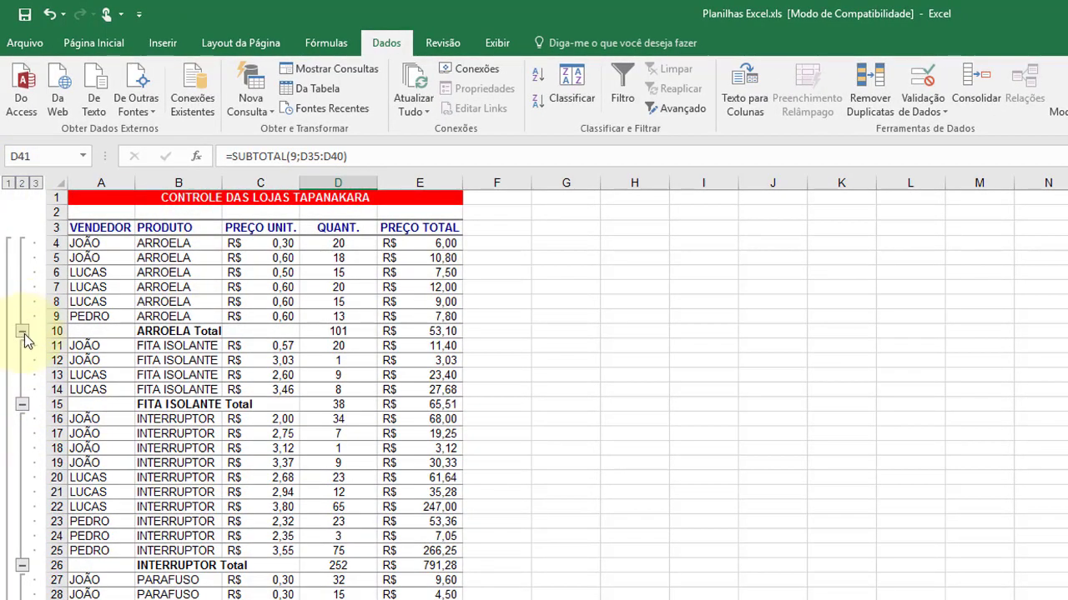
pyautogui.click(22, 183)
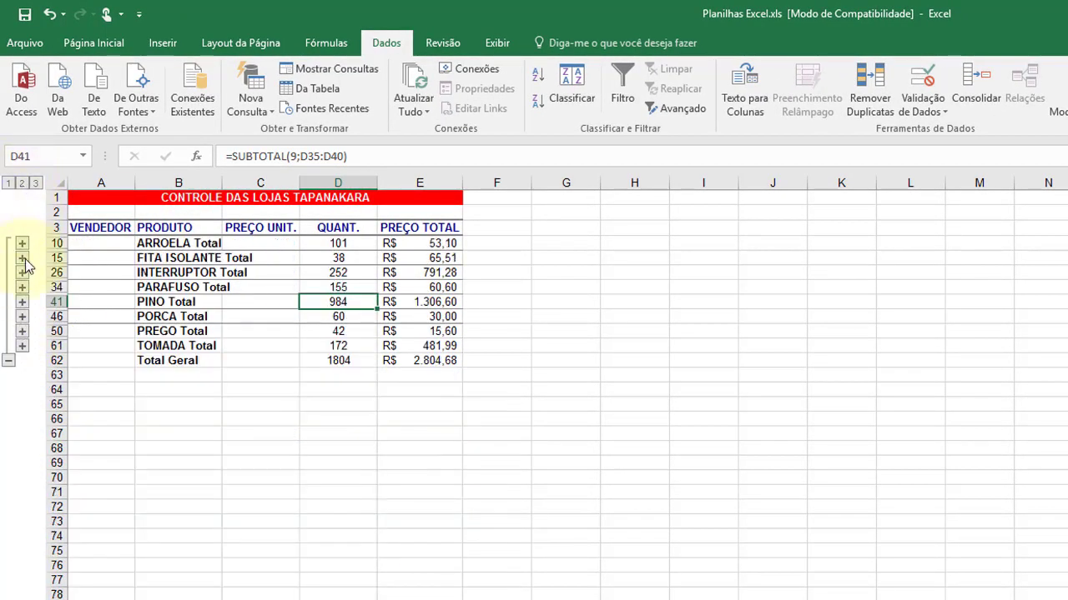
pyautogui.click(8, 184)
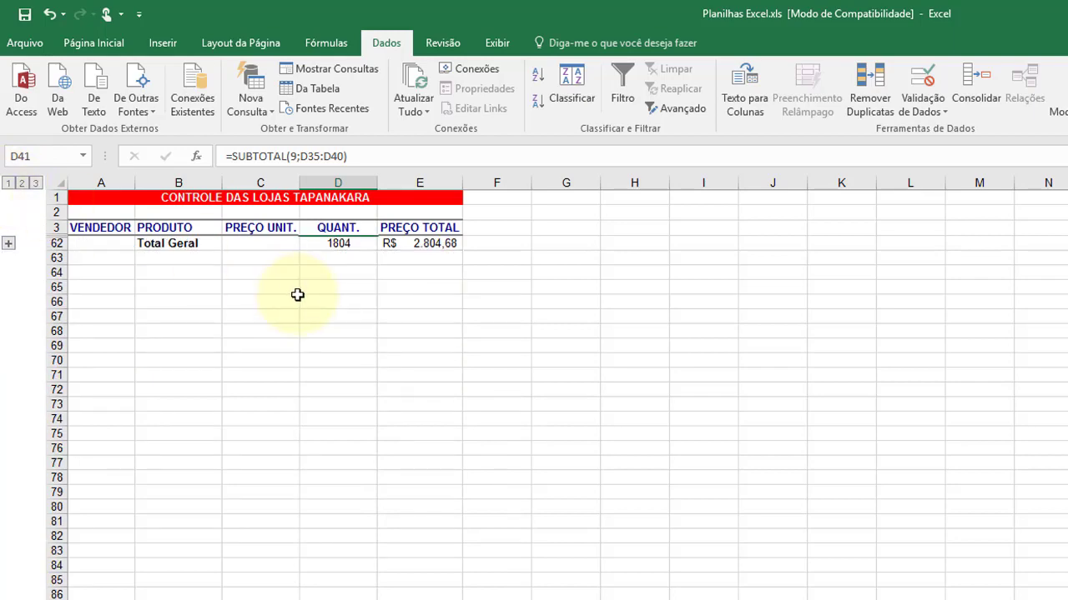
pyautogui.click(282, 241)
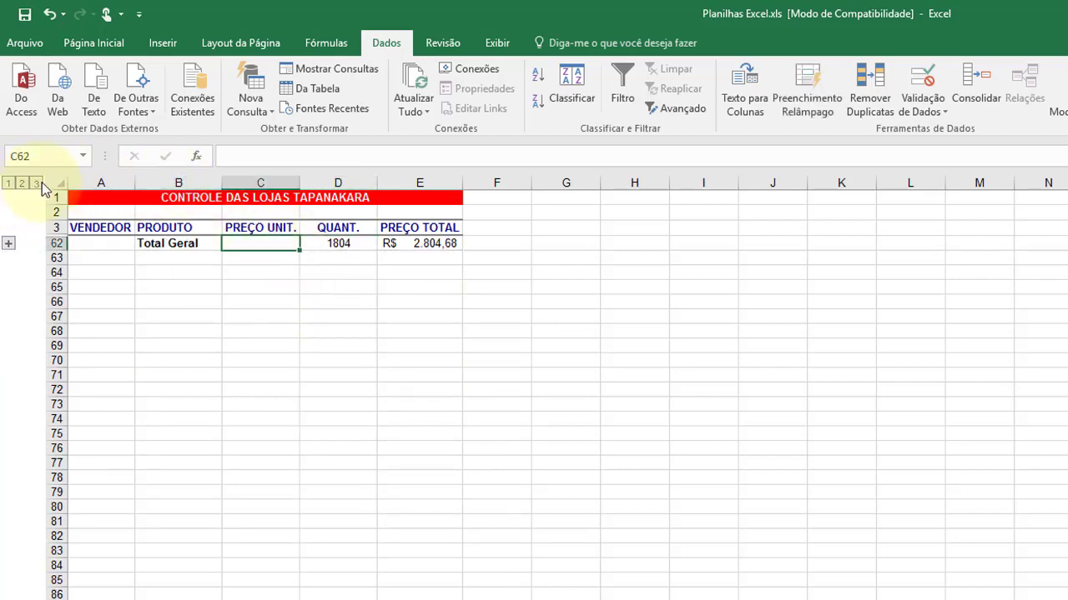
pyautogui.click(37, 183)
pyautogui.click(22, 184)
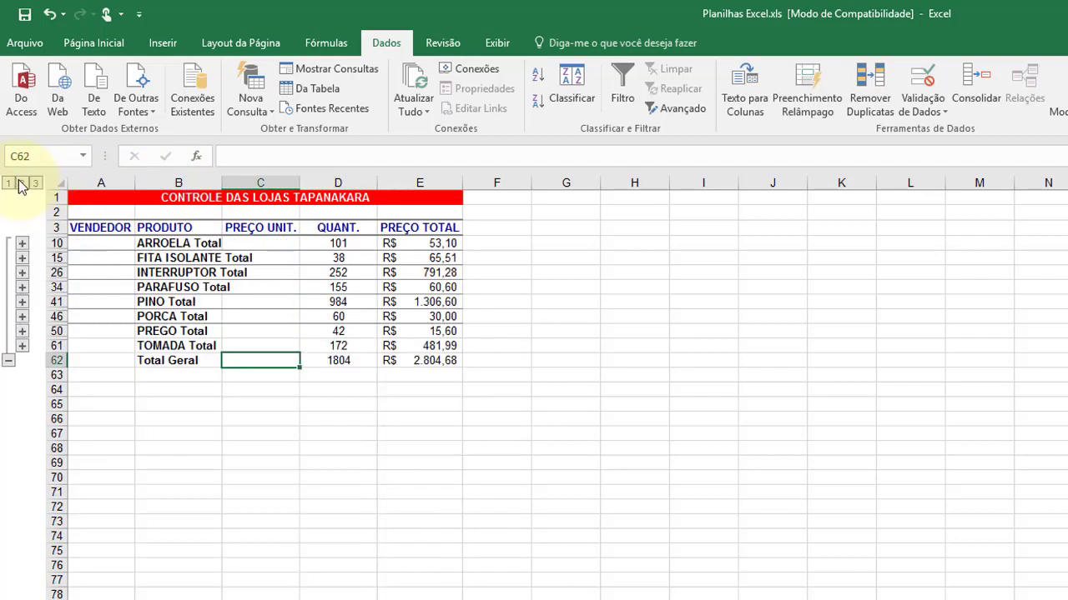
pyautogui.click(36, 184)
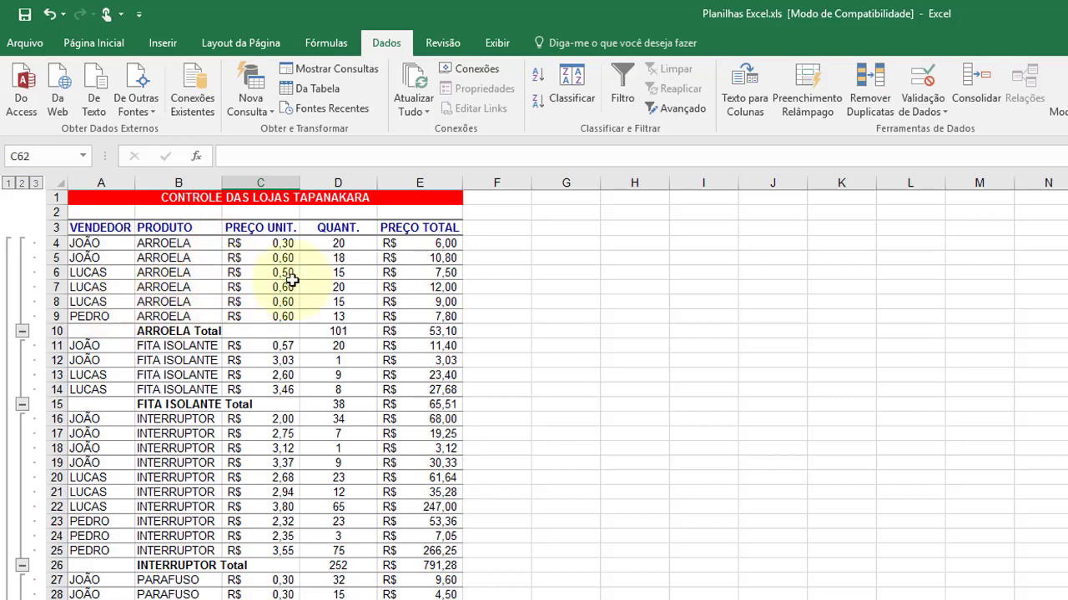
# - Select cells in the unit price and PRODUTO columns and move the active cell with the arrow keys
pyautogui.click(244, 389)
pyautogui.click(303, 507)
pyautogui.press('Down')
pyautogui.press('Down')
pyautogui.press('Down')
pyautogui.press('Down')
pyautogui.press('Down')
pyautogui.press('Down')
pyautogui.press('Left')
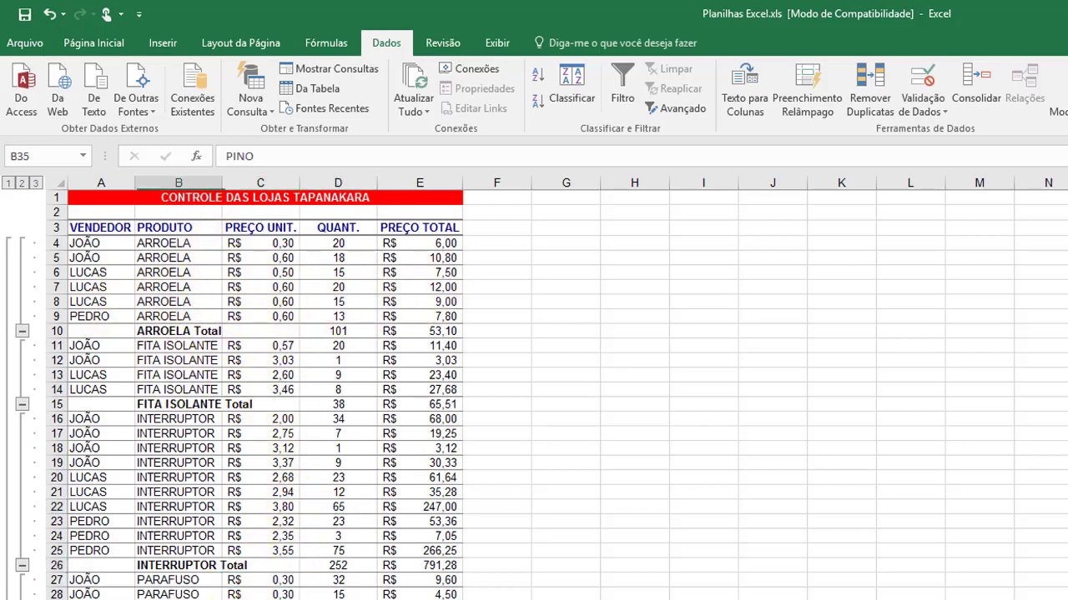